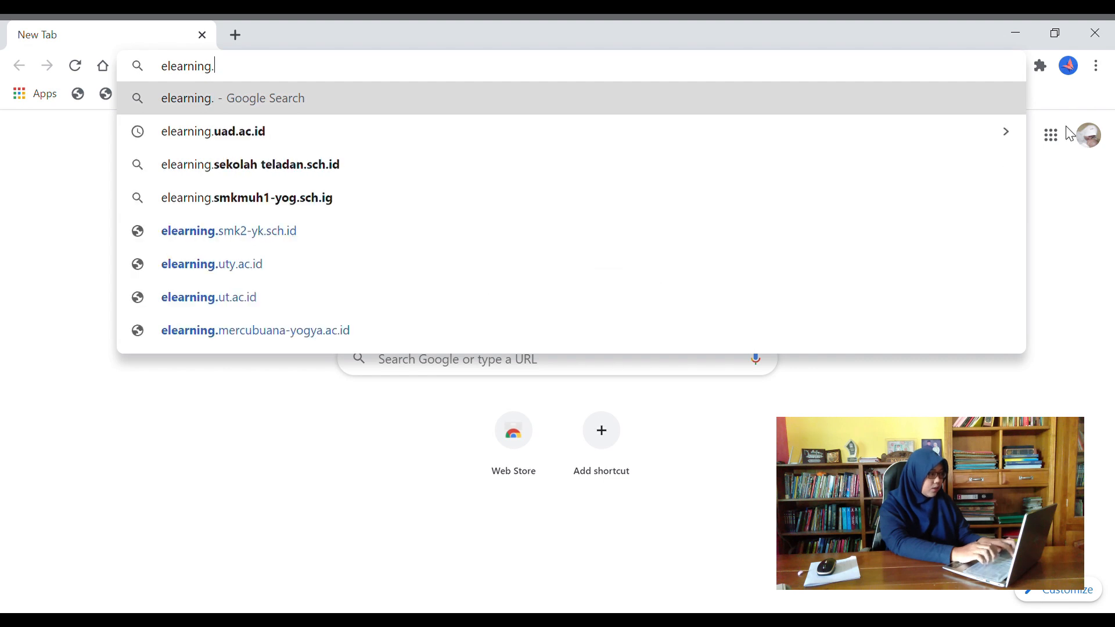
# Finish entering elearning.uad.ac.id in the address bar and load the site
pyautogui.write('d.ac.i')
pyautogui.press('Return')
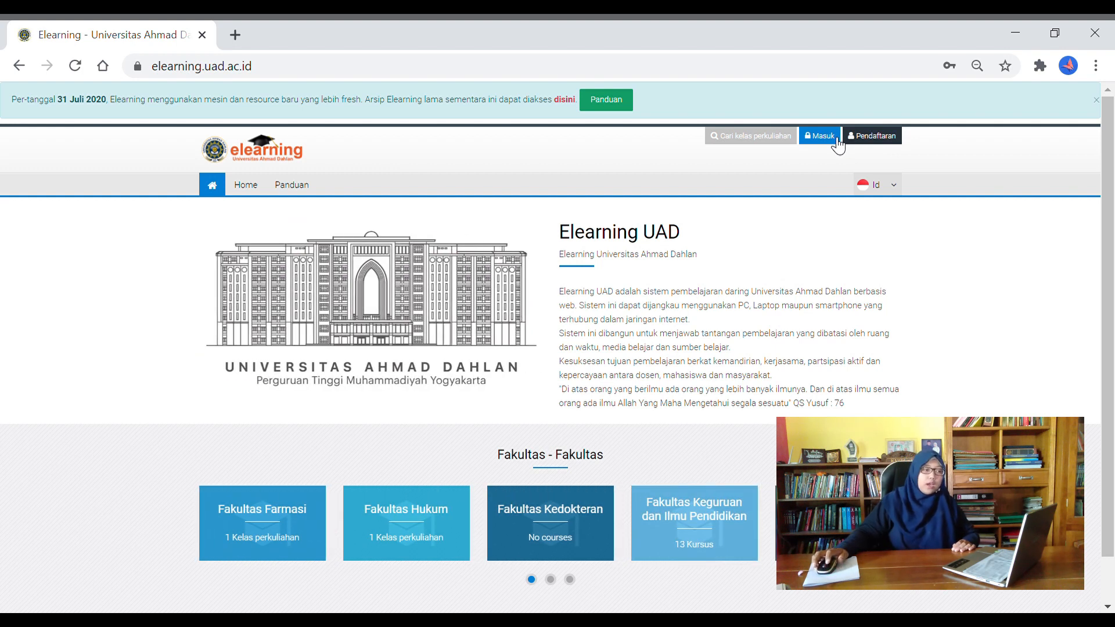
# Log in through Masuk, replacing the prefilled username and password with the lecturer's credentials
pyautogui.click(838, 140)
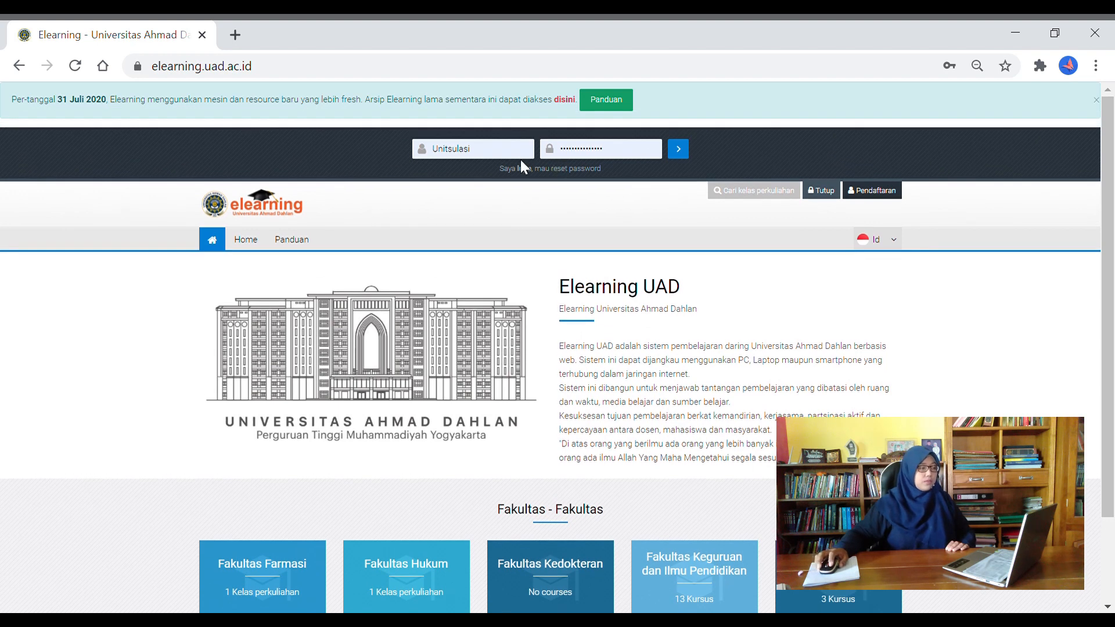
pyautogui.moveTo(511, 148); pyautogui.dragTo(399, 141)
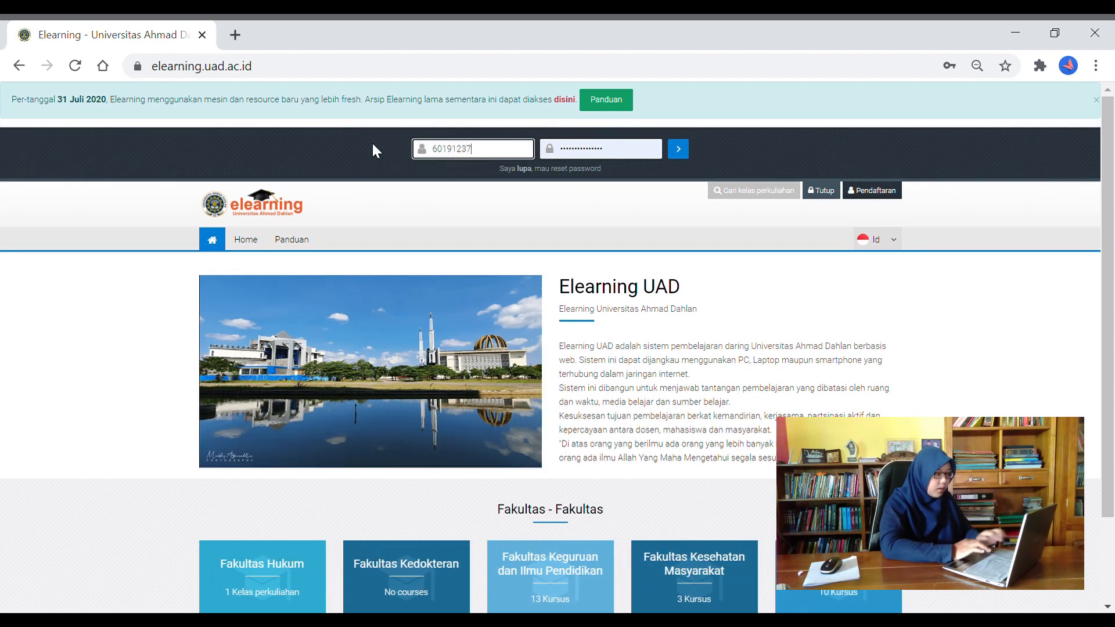
pyautogui.moveTo(611, 151); pyautogui.dragTo(397, 149)
pyautogui.write('••••••••')
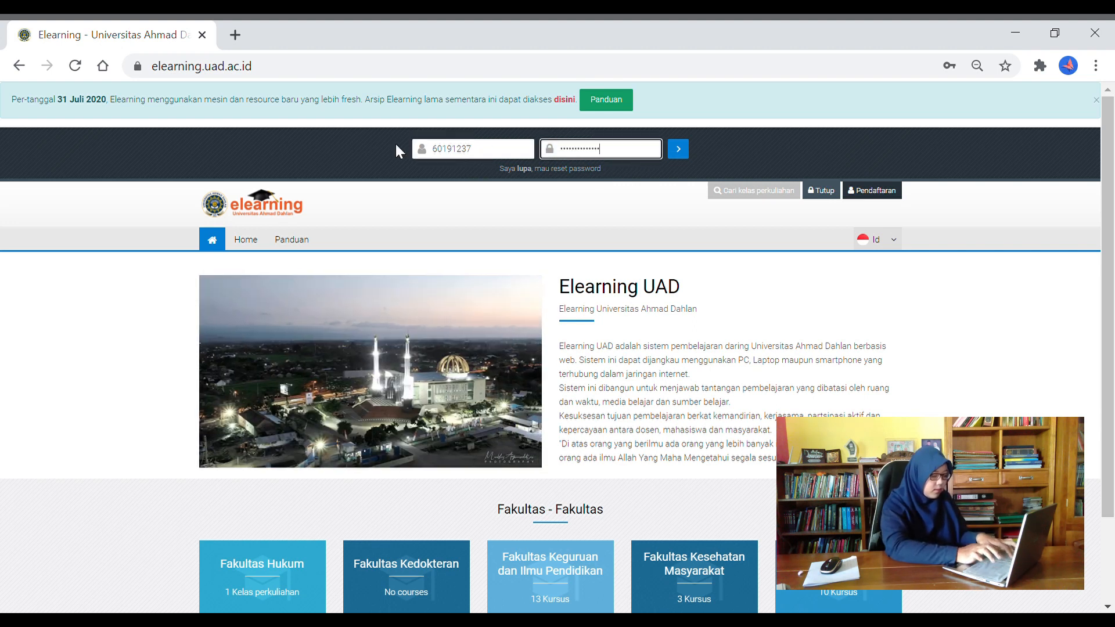
pyautogui.write('•')
pyautogui.click(684, 158)
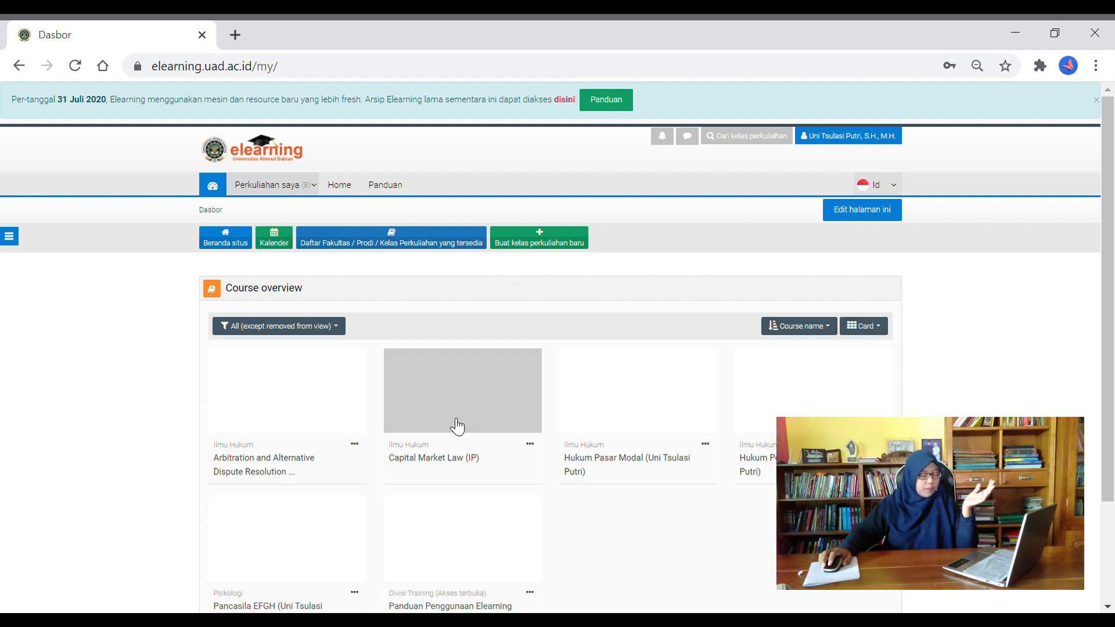
# Use the Hukum Perusahaan card's options to remove it from the course overview
pyautogui.scroll(-2, 727, 395)
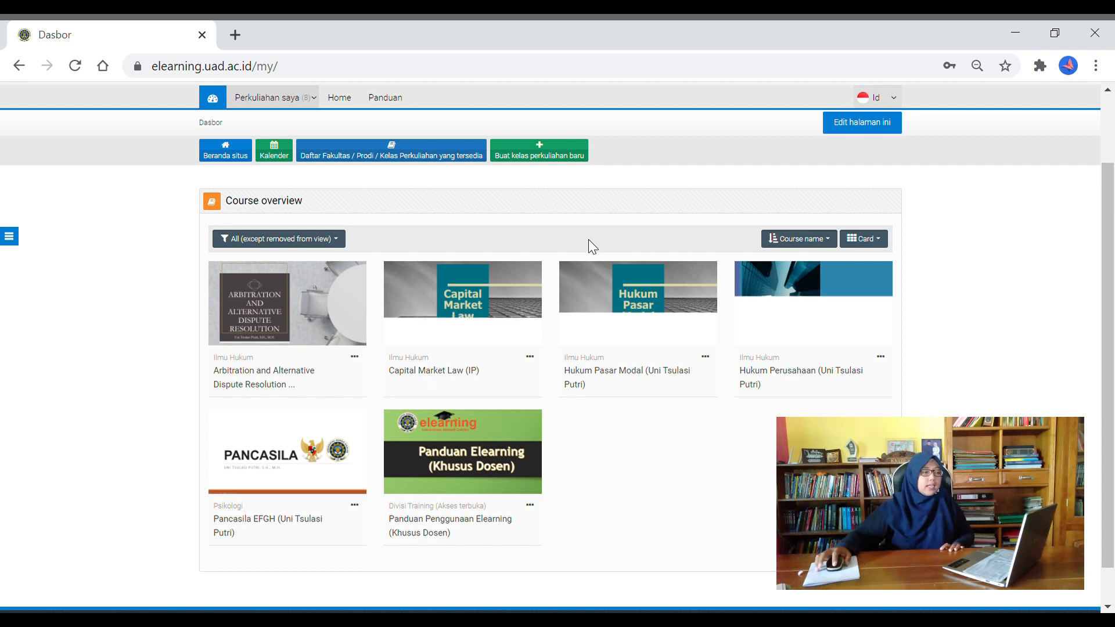
pyautogui.click(886, 360)
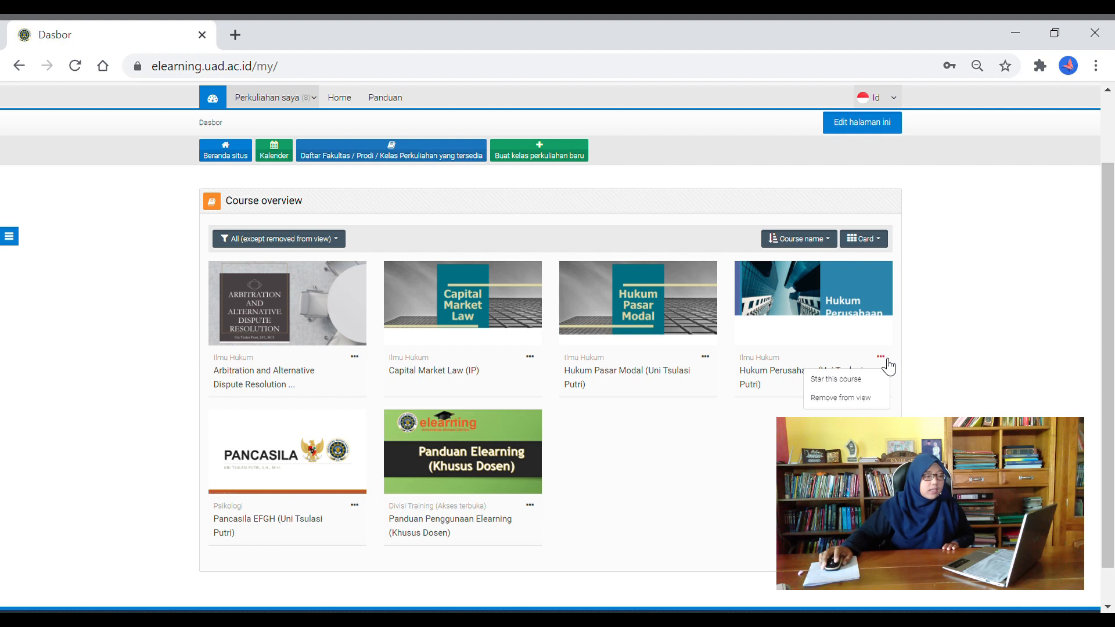
pyautogui.click(862, 399)
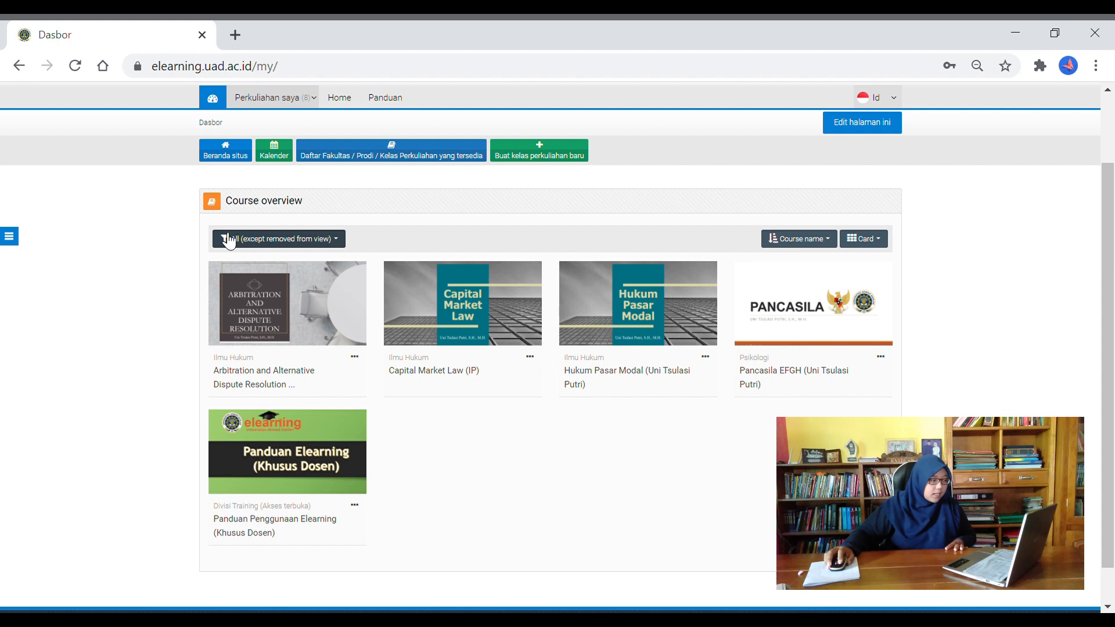
# Filter to Removed from view, restore Hukum Perusahaan, then switch the filter back to All
pyautogui.click(278, 244)
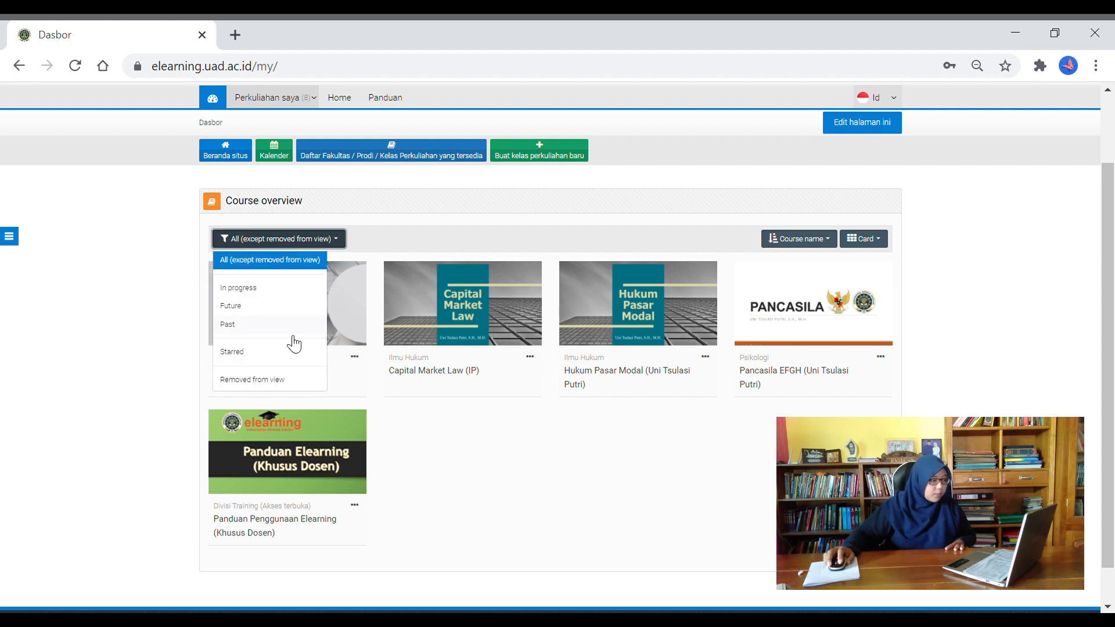
pyautogui.click(269, 381)
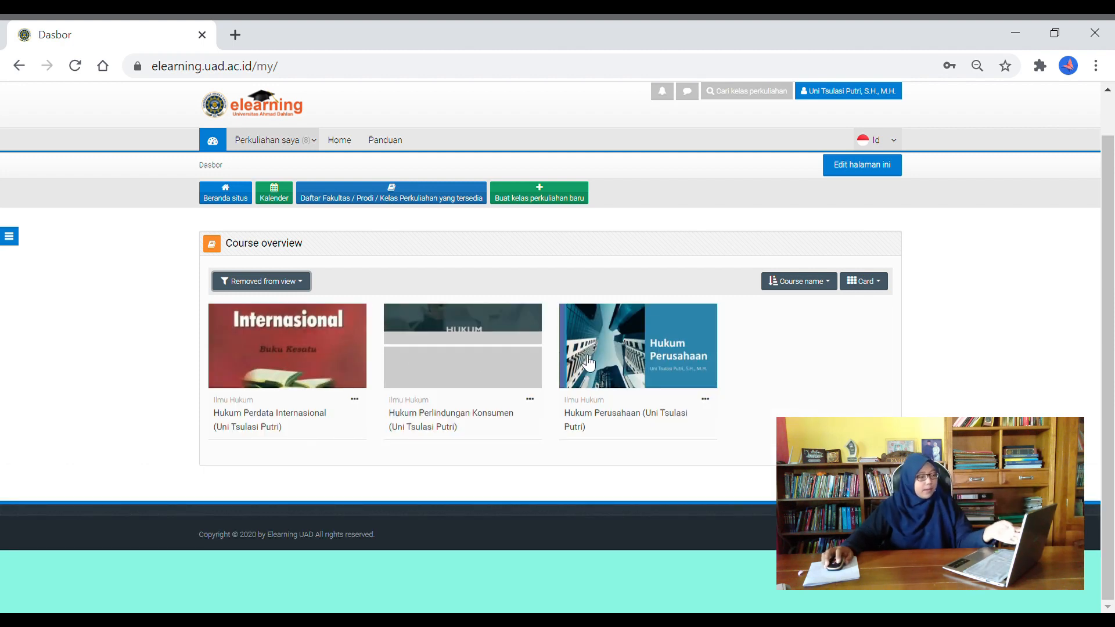
pyautogui.click(709, 405)
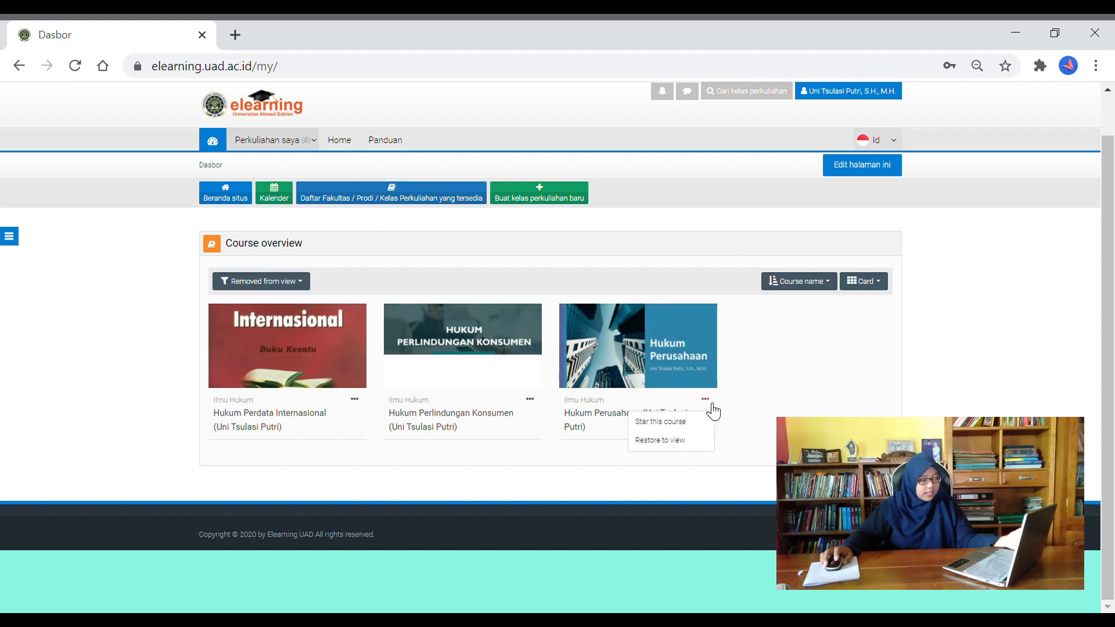
pyautogui.click(675, 443)
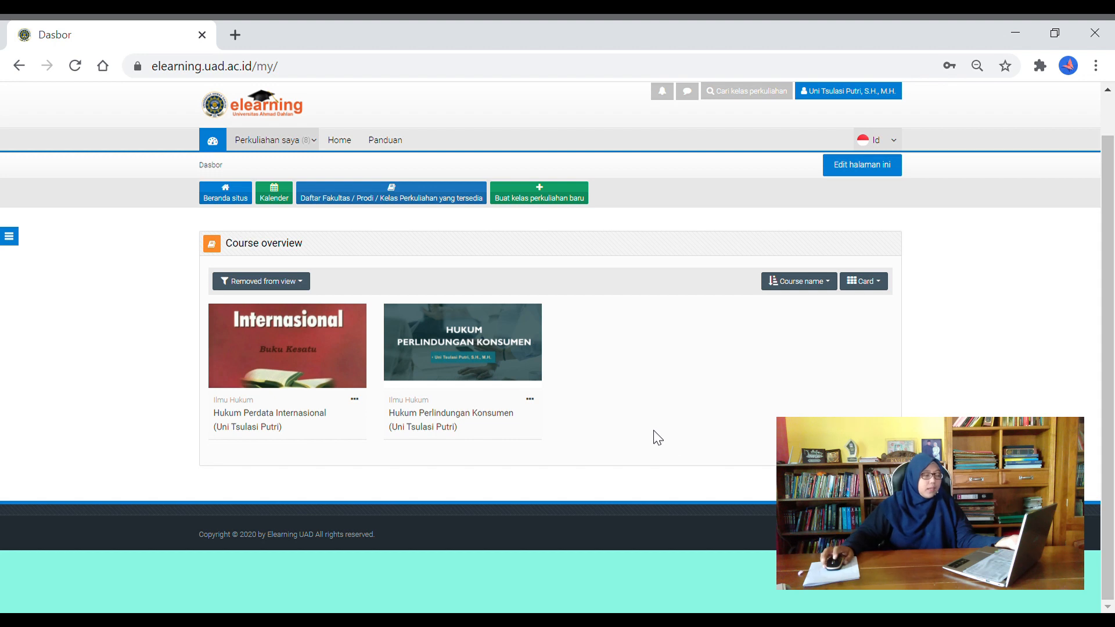
pyautogui.click(291, 281)
pyautogui.click(295, 303)
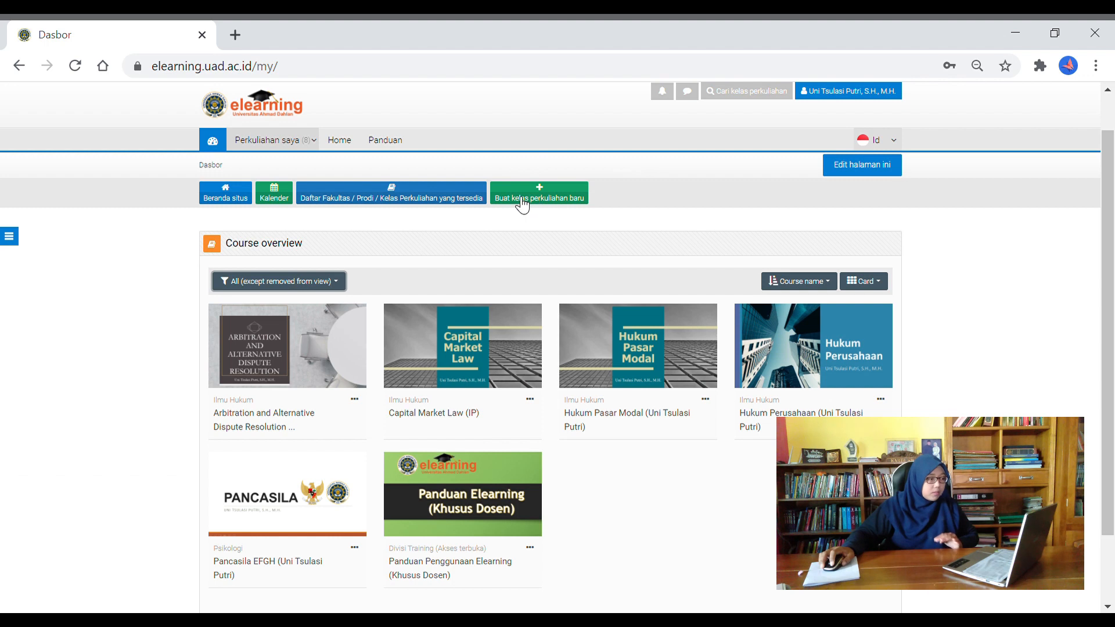
# Go to the Pengelolaan Fakultas / Prodi course management page via Buat kelas perkuliahan baru
pyautogui.click(568, 201)
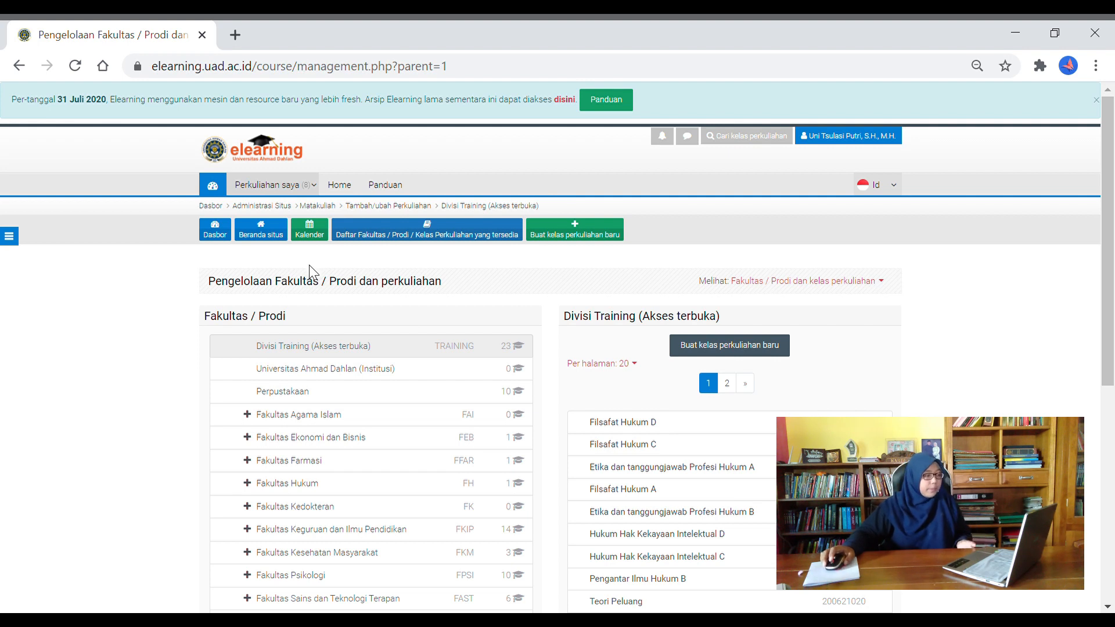
pyautogui.scroll(-1, 362, 366)
pyautogui.scroll(-3, 361, 365)
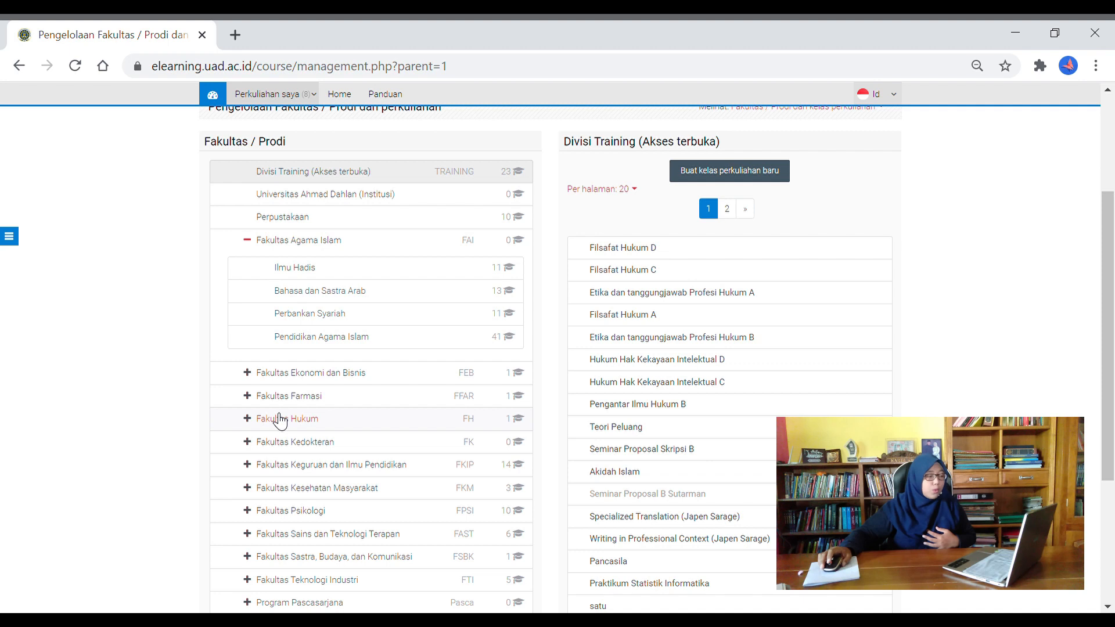
# Expand Fakultas Hukum, select Ilmu Hukum, and start a new course in that category
pyautogui.click(247, 419)
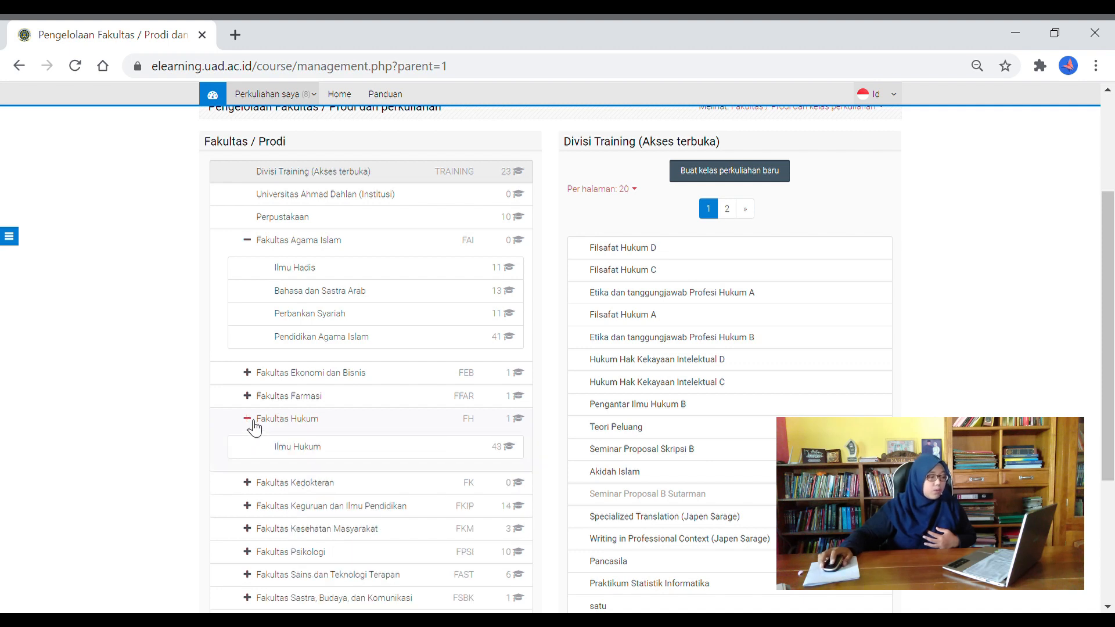
pyautogui.click(302, 452)
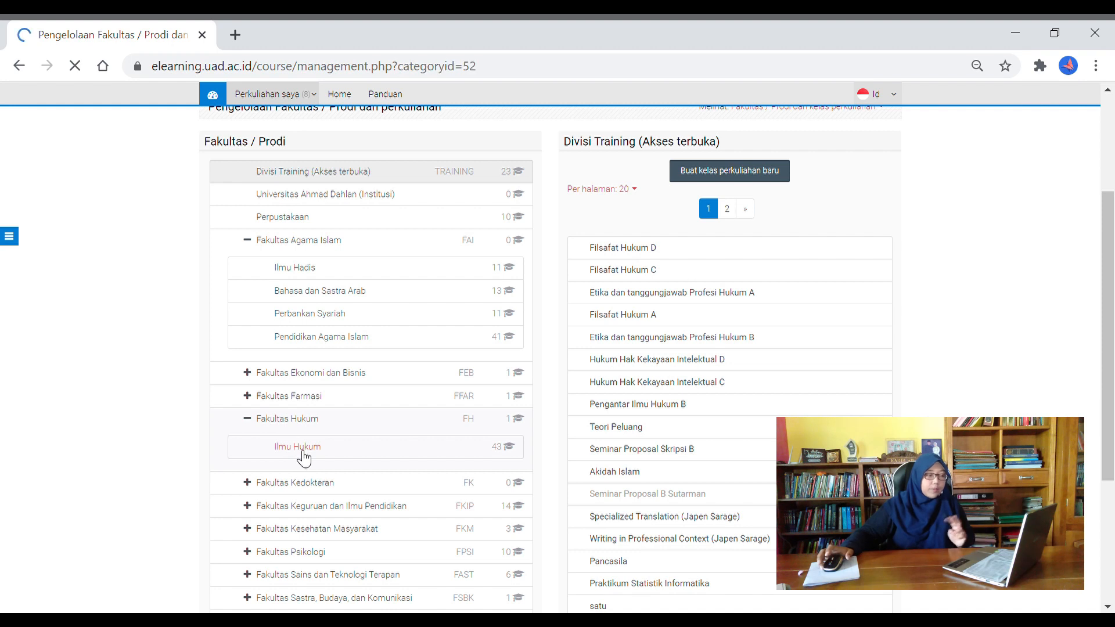
pyautogui.scroll(-5, 328, 456)
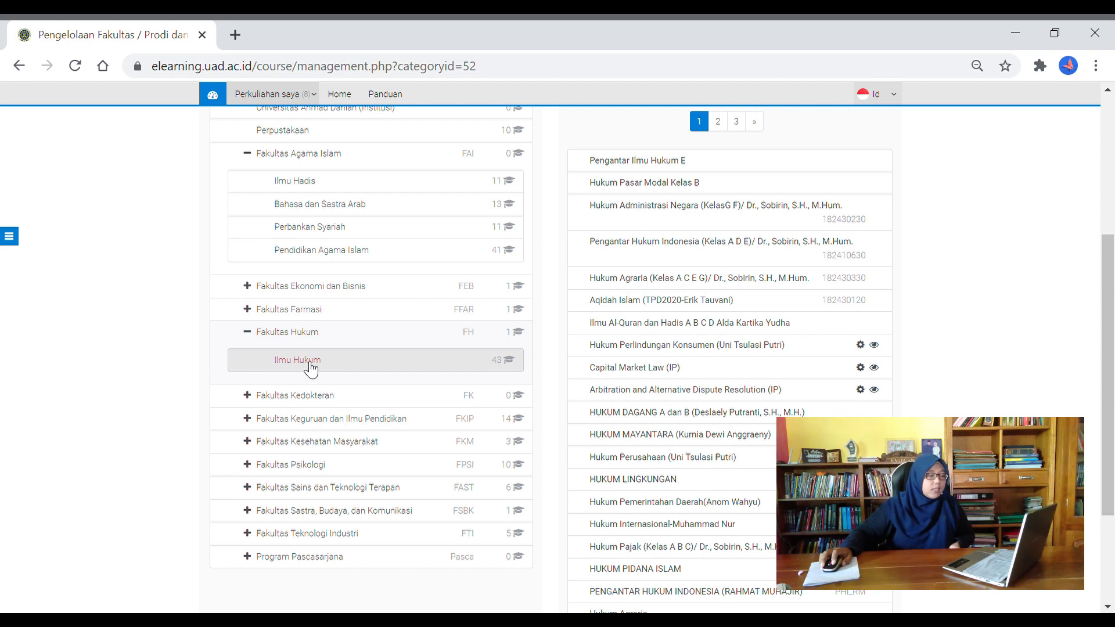
pyautogui.scroll(2, 512, 360)
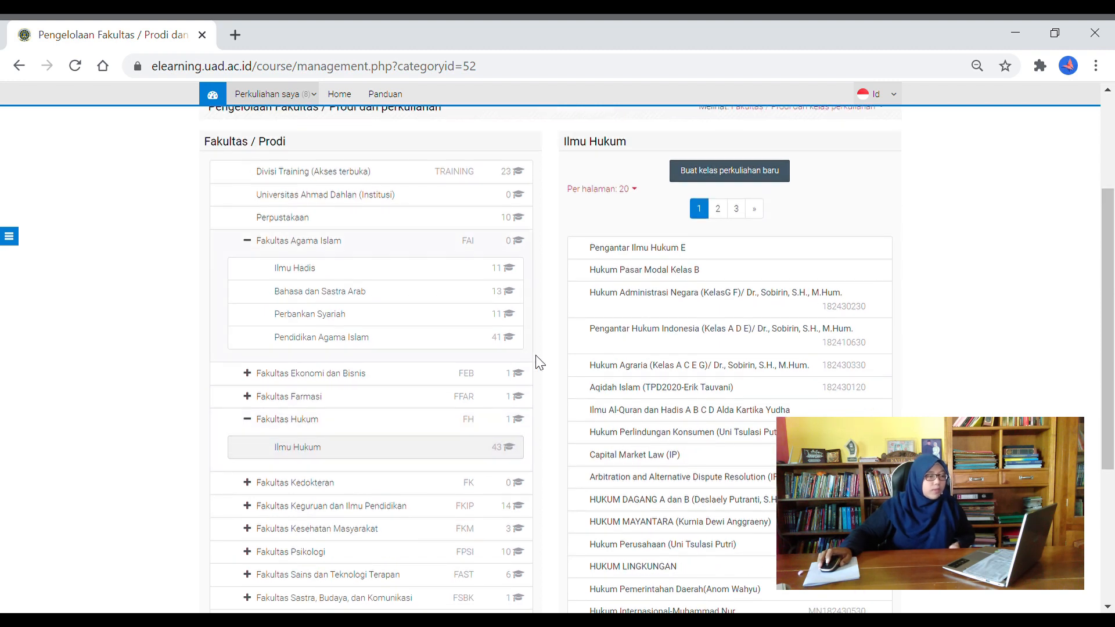
pyautogui.click(628, 161)
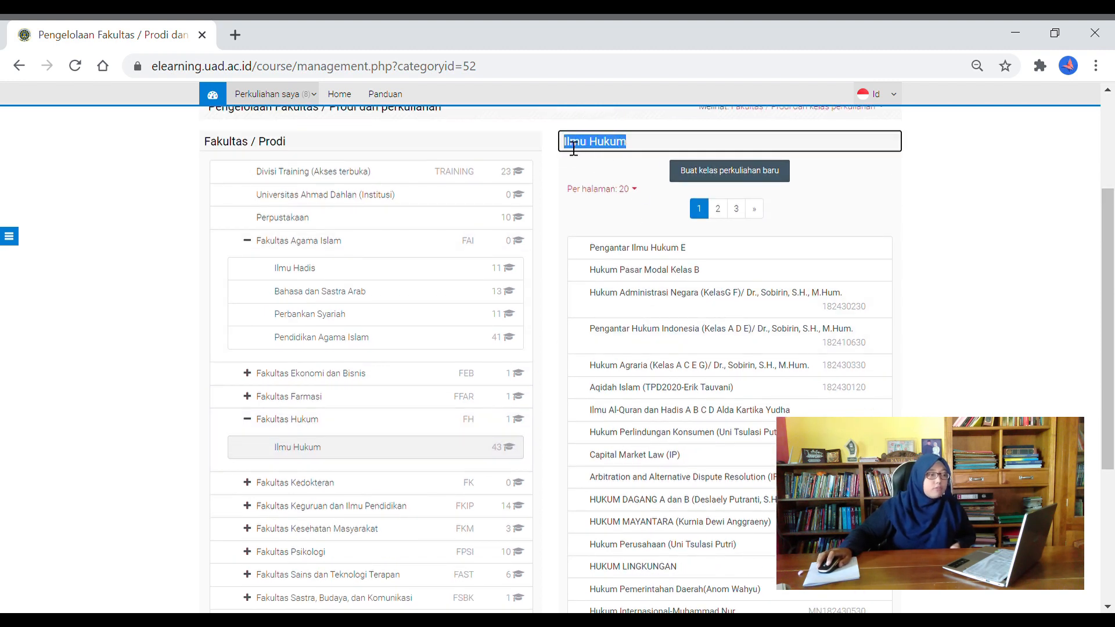
pyautogui.click(633, 167)
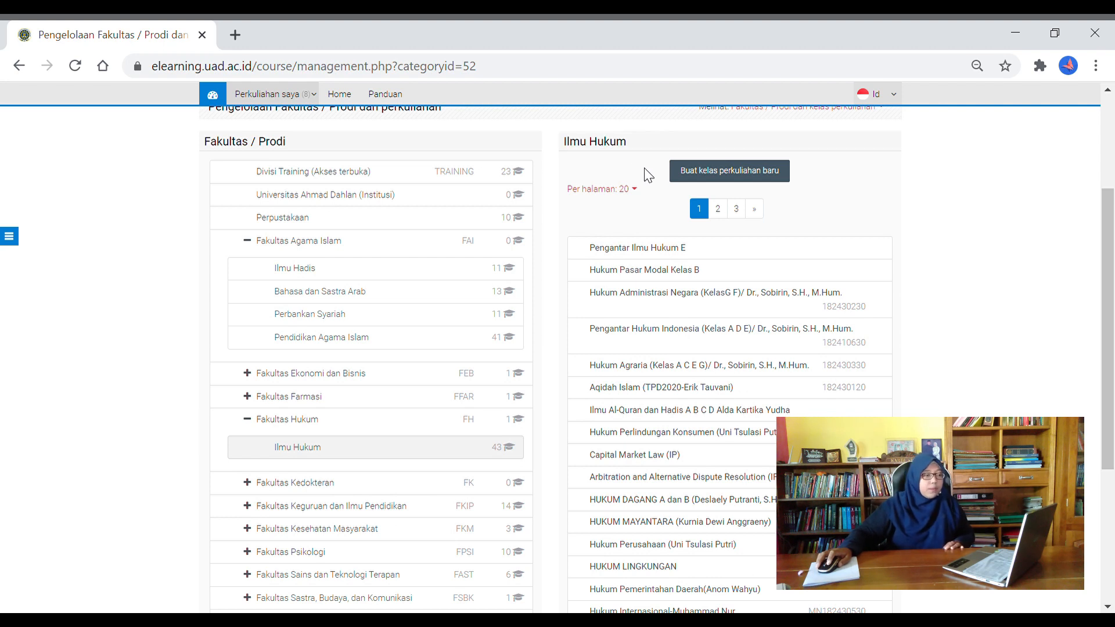
pyautogui.click(732, 174)
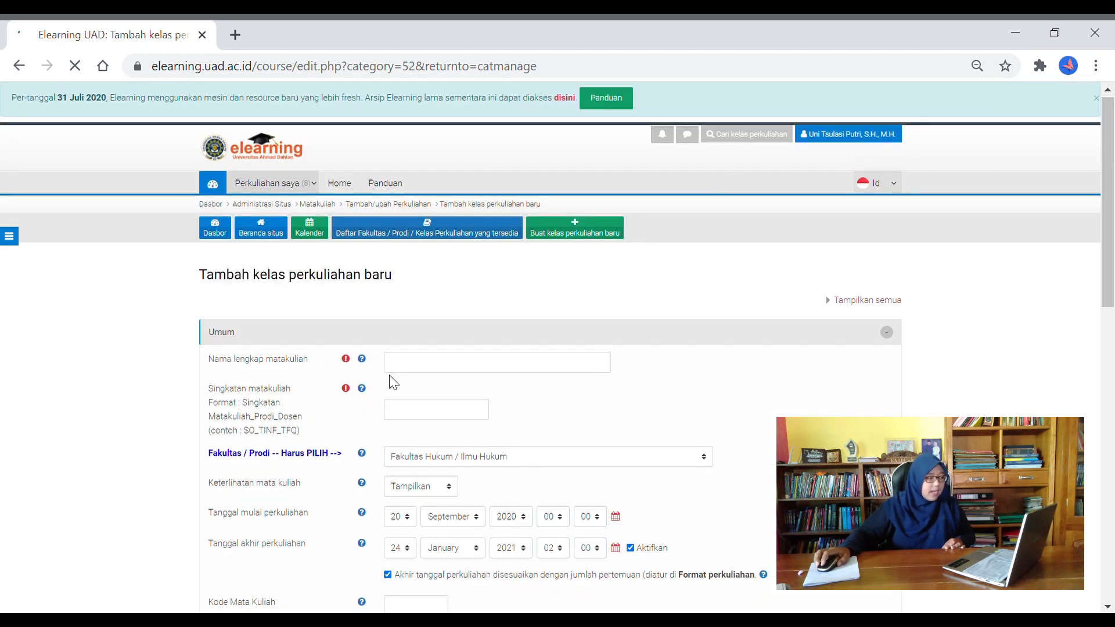
# Enter full name 'Hukum Perbankan' and a short name of HP_IH plus the lecturer's initials
pyautogui.scroll(-2, 395, 378)
pyautogui.scroll(-1, 392, 385)
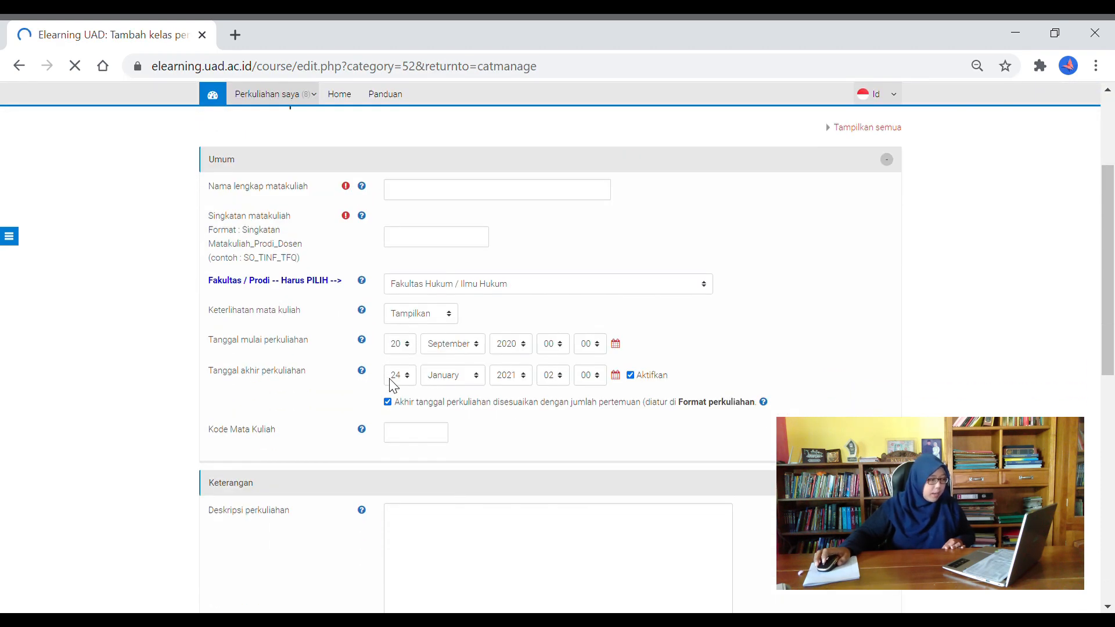
pyautogui.scroll(-8, 407, 400)
pyautogui.scroll(10, 418, 418)
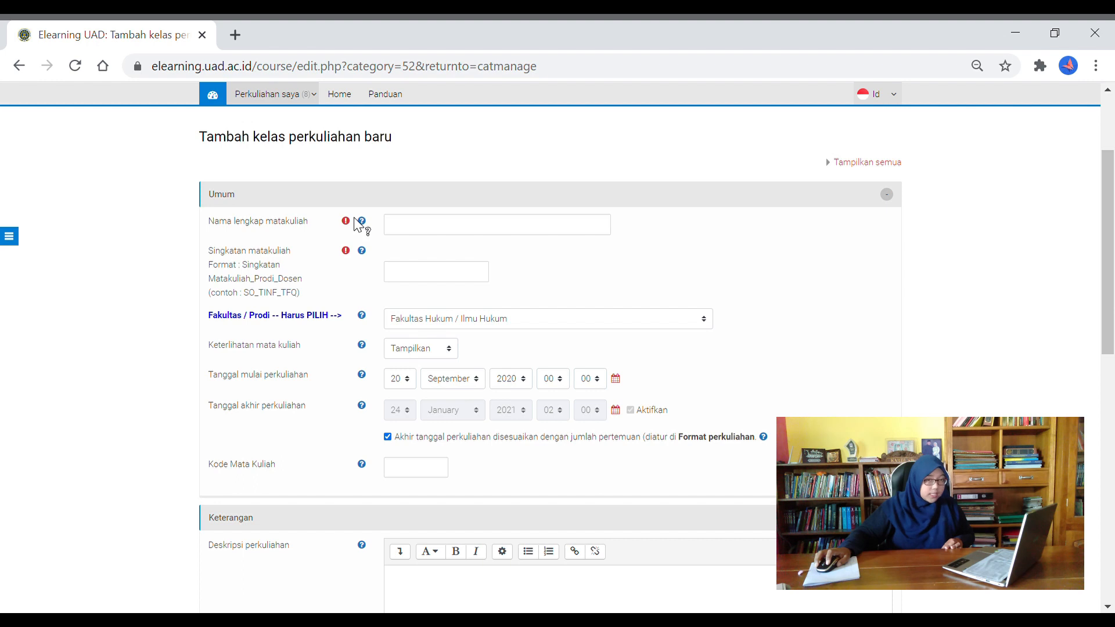
pyautogui.click(414, 234)
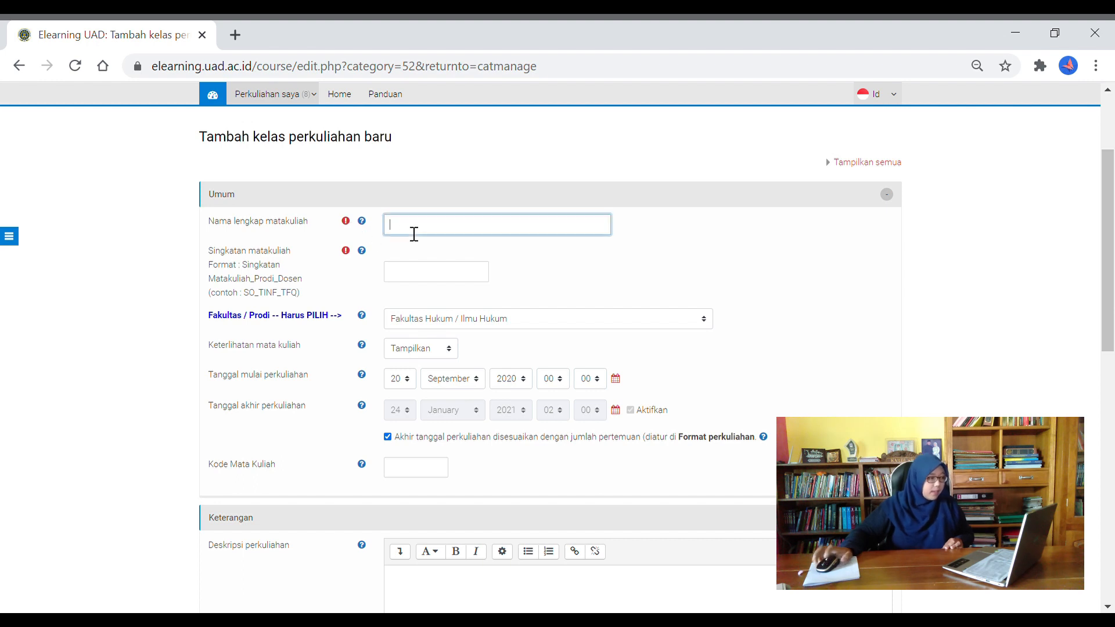
pyautogui.write('Hukum Perbankan')
pyautogui.click(443, 287)
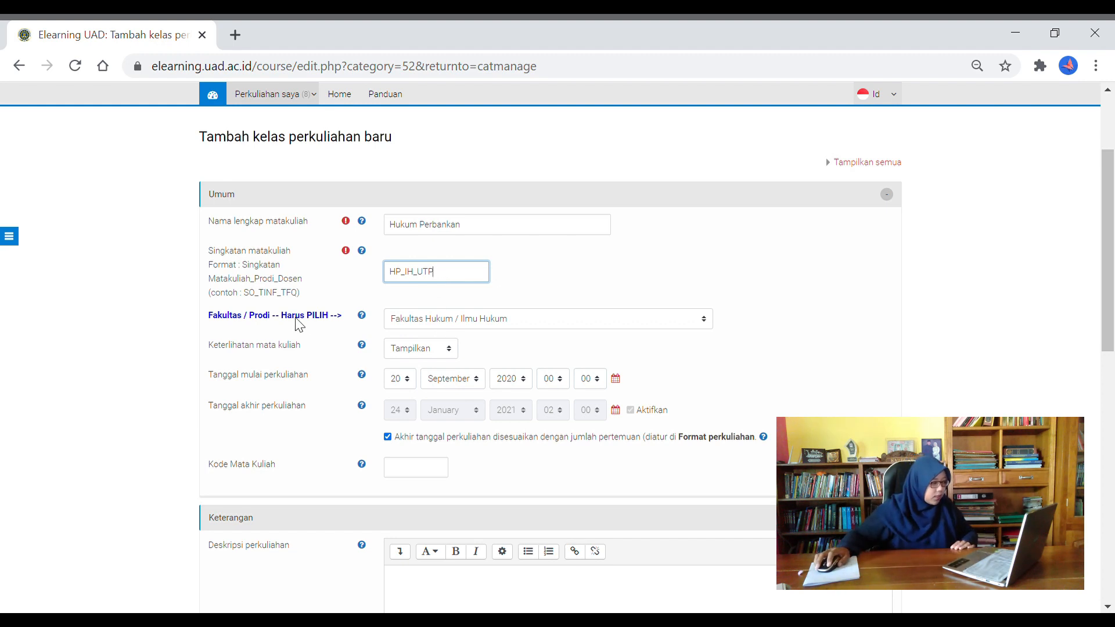
pyautogui.click(460, 318)
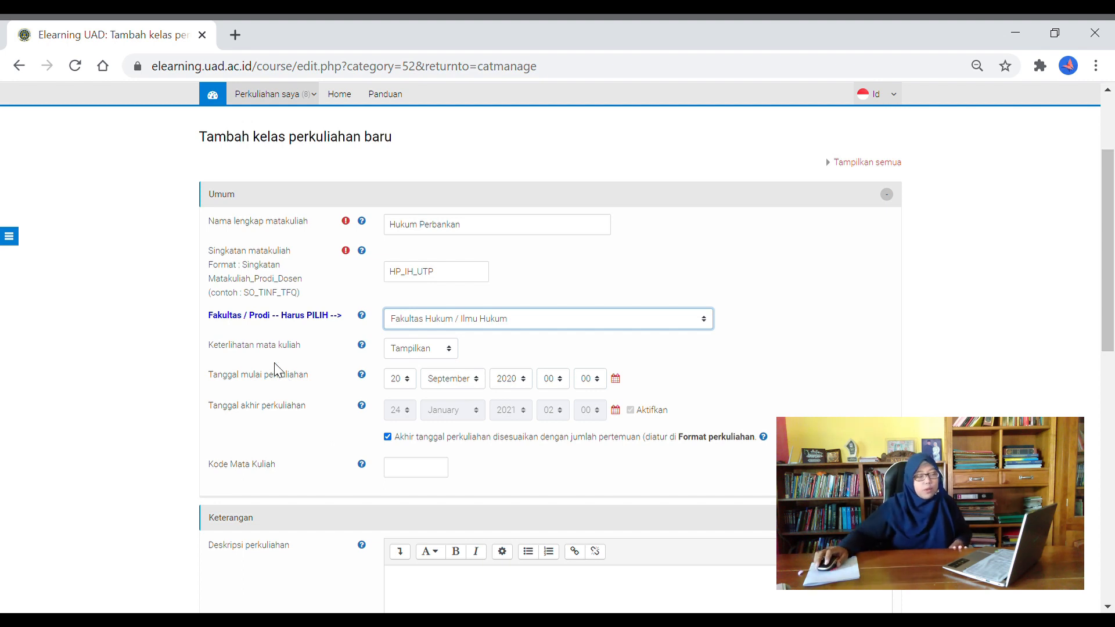
# Pick 19 as the start day, keeping September 2020 for Tanggal mulai perkuliahan
pyautogui.click(397, 385)
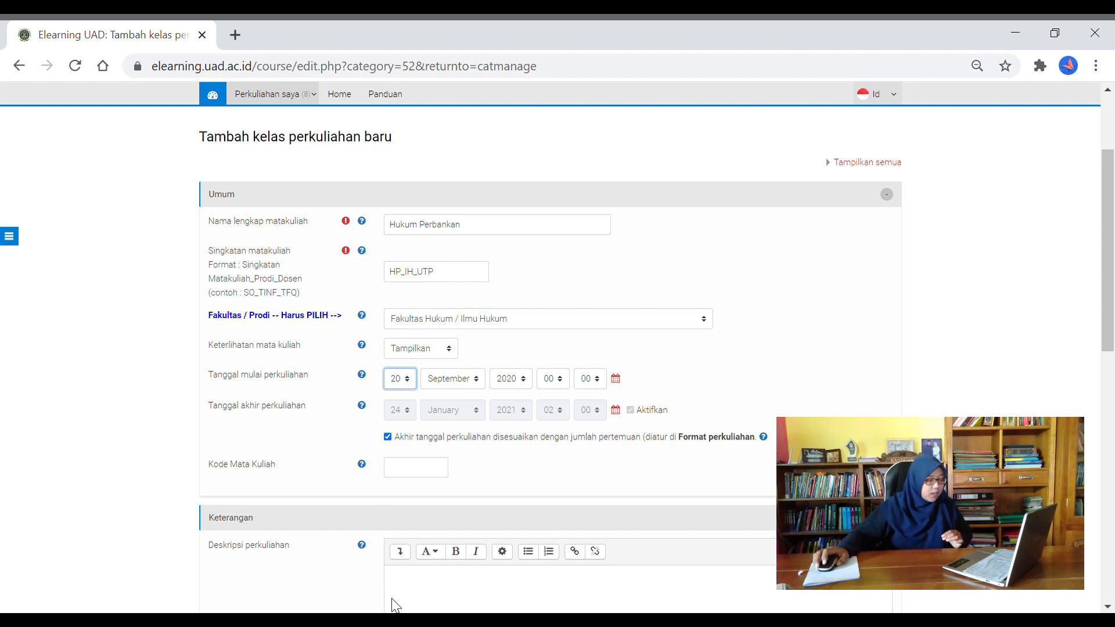
pyautogui.click(395, 493)
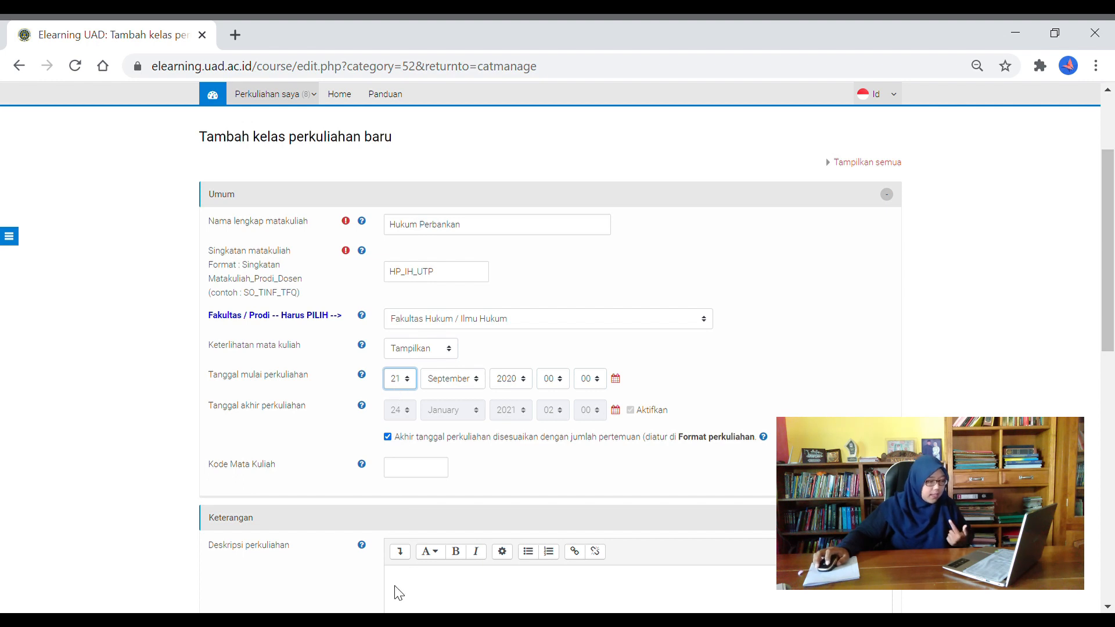
pyautogui.click(707, 382)
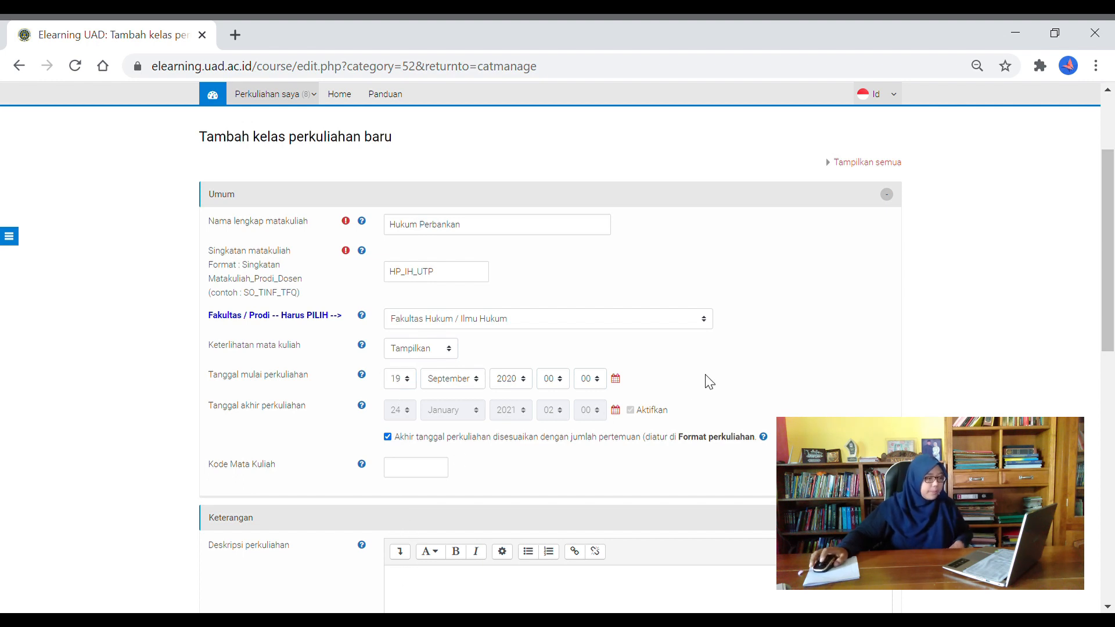
pyautogui.moveTo(263, 413); pyautogui.dragTo(304, 414)
pyautogui.click(325, 417)
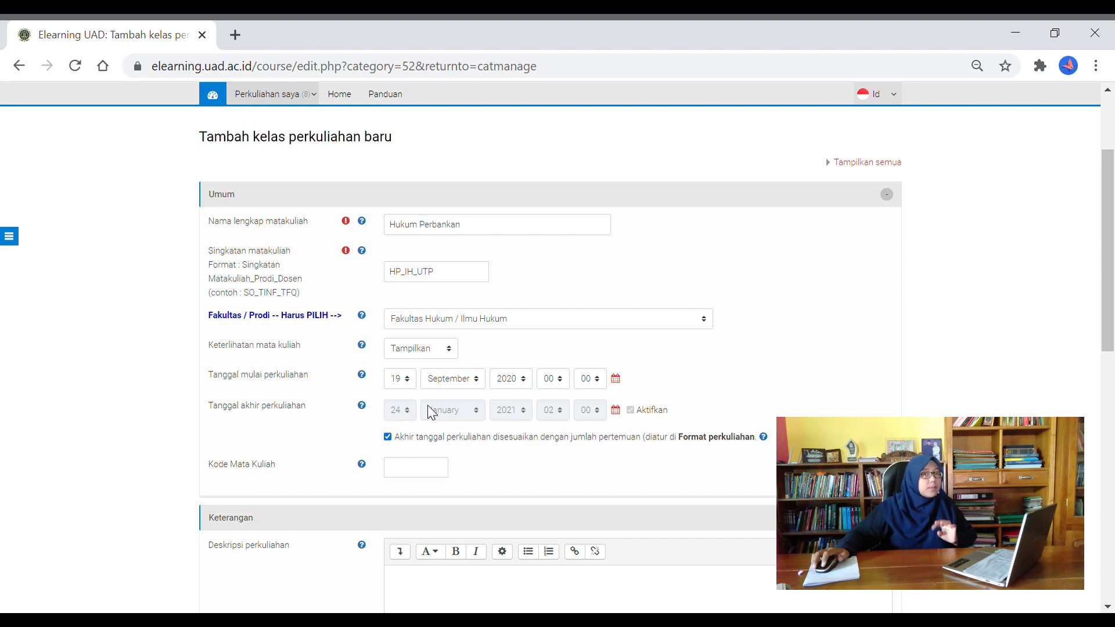
pyautogui.click(388, 437)
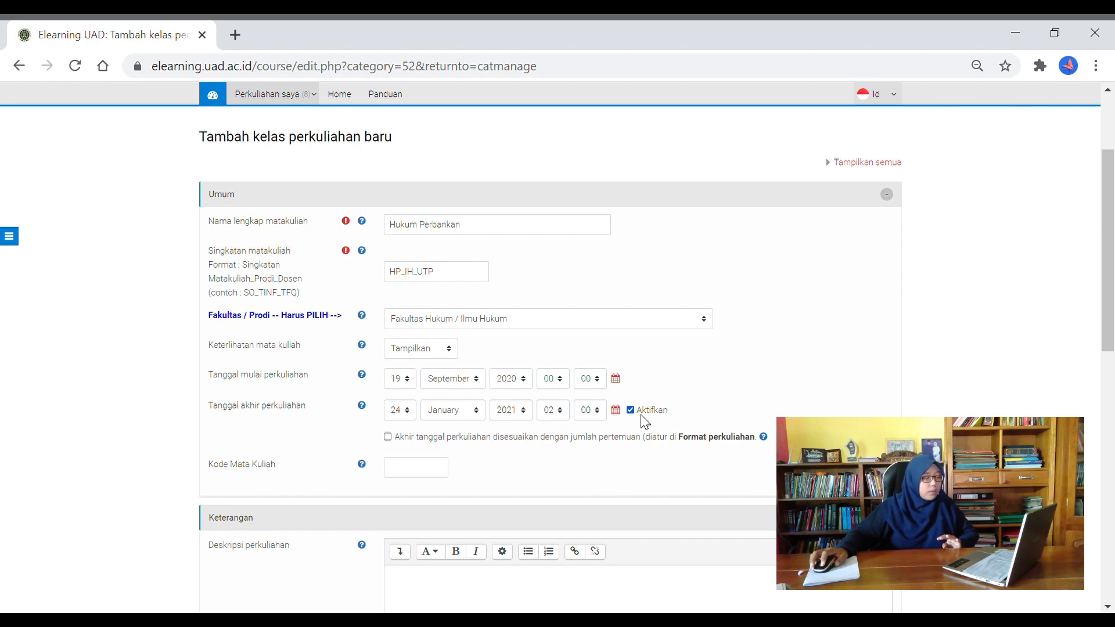
pyautogui.click(388, 437)
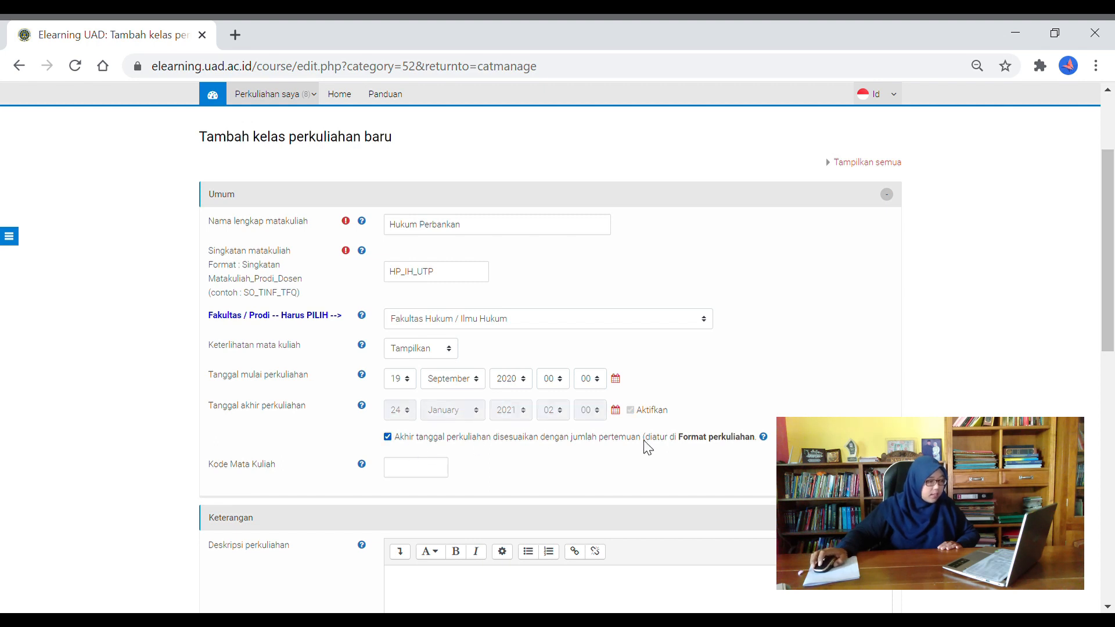
pyautogui.scroll(-1, 642, 447)
pyautogui.click(423, 382)
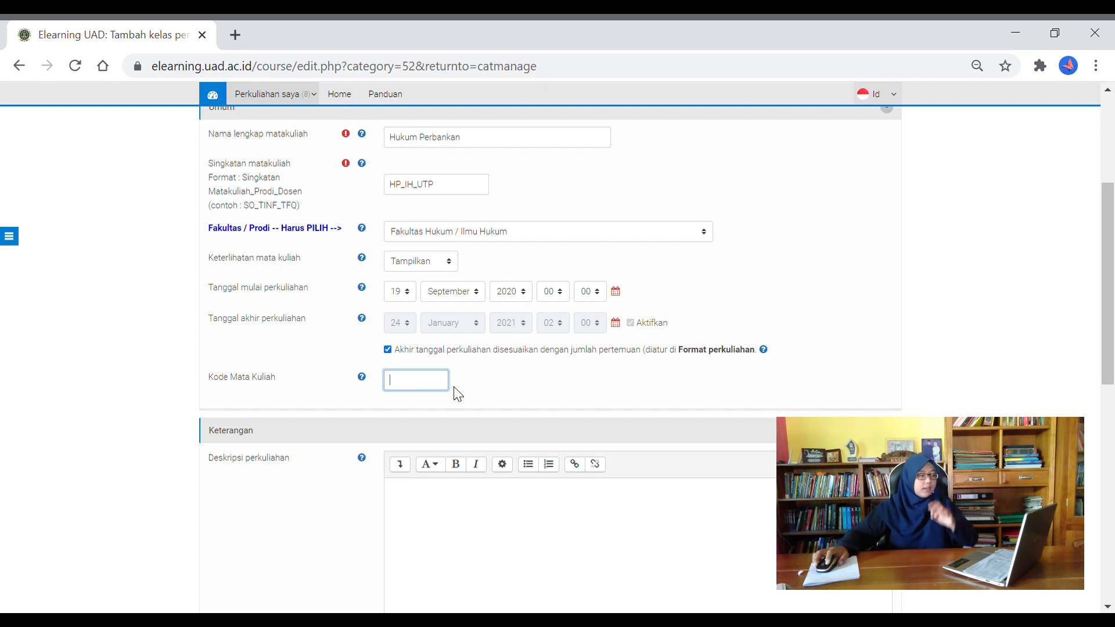
pyautogui.scroll(-2, 450, 413)
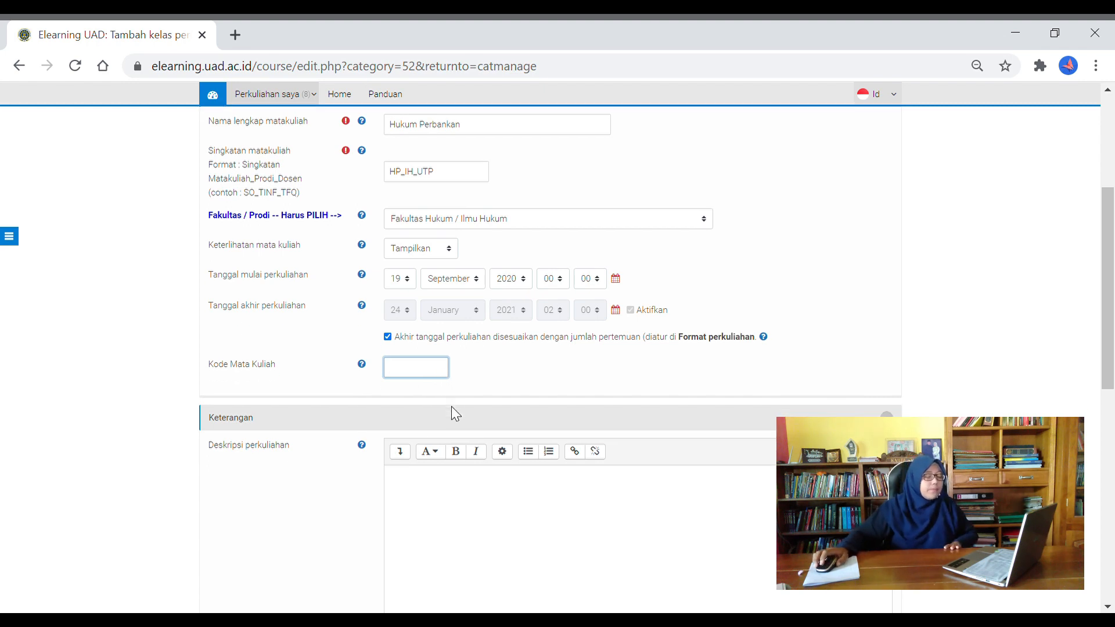
pyautogui.scroll(-3, 459, 414)
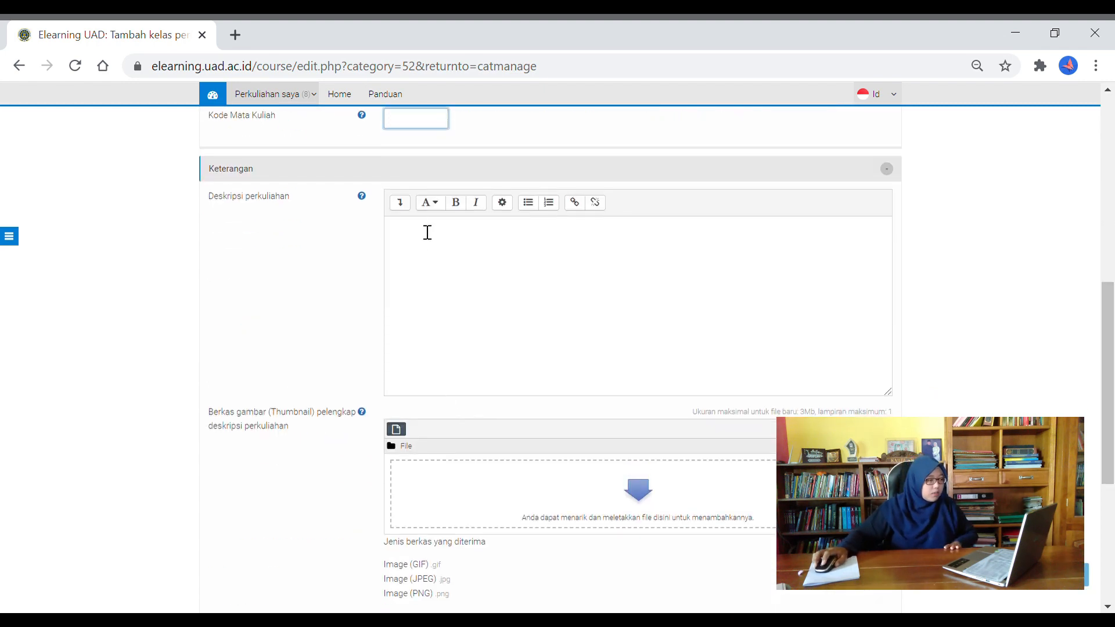
pyautogui.click(432, 255)
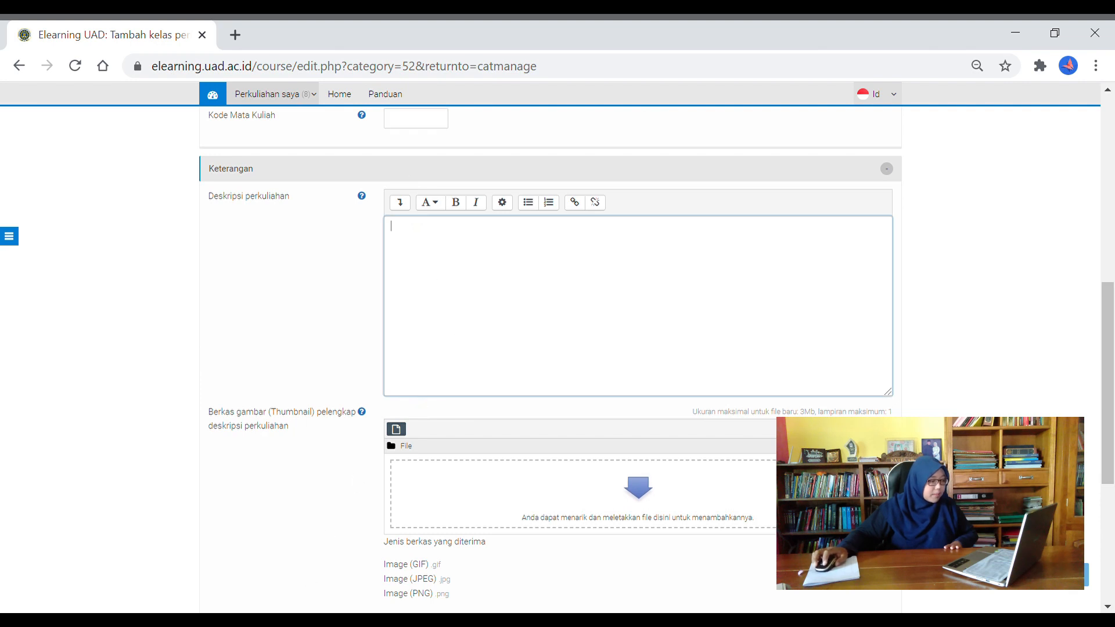
pyautogui.hotkey('alt', 'Tab')
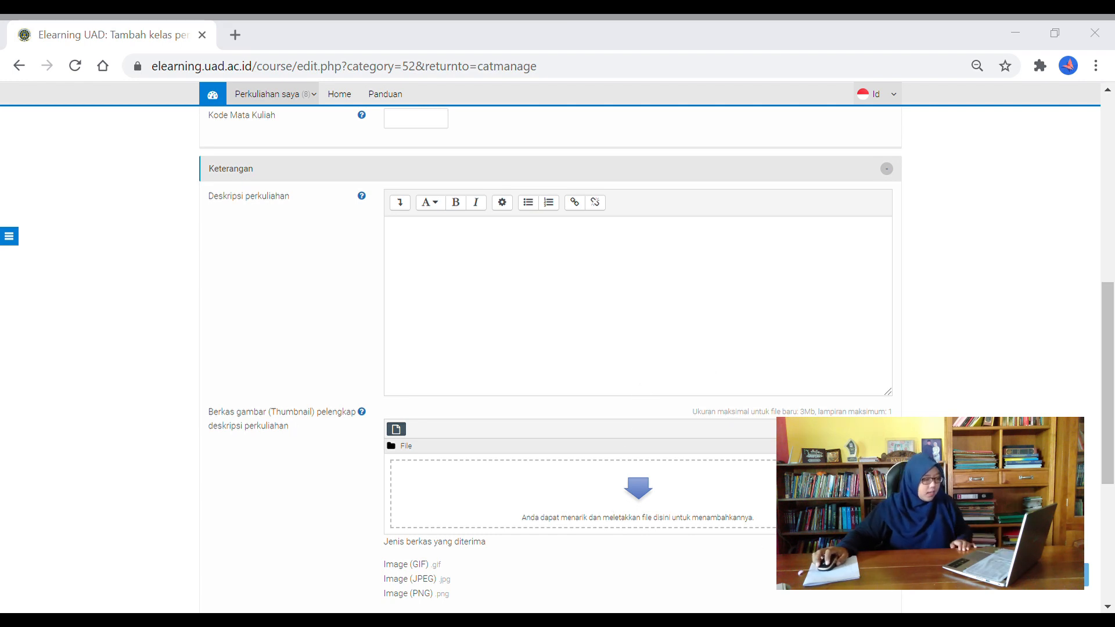
# Clear earlier attempts and paste the final Hukum Perbankan paragraph into Deskripsi perkuliahan
pyautogui.click(478, 302)
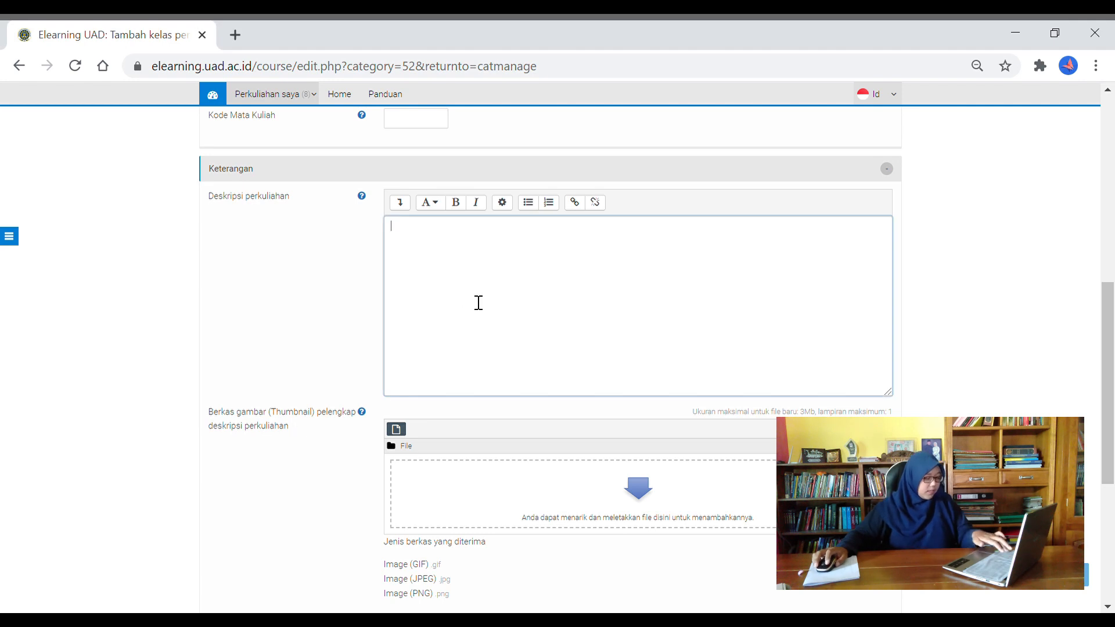
pyautogui.write('Mata Kuliah Hukum Perbankan merupakan matakuliah yang diharapkan dapat memberikan  pengetahuan dan  pemahaman tentang sistem hukum perbankan di Indonesia, sehingga mahasiswa memiliki kemampuan dan ketrampilan menganalisis dan memecahkan problem hukum dalam praktek perbankan. Materi mata kuliah hukum perbankan ini meliputi tentang lembaga keuangan dan sistem keuangan, pengertian dan sumber- sumber hukum perbankan, asas- asas hukum perbankan, pengertian dan fungsi bank, jenis- jenis bank dan kegiatan usahanya, perbankan syariah dan kegiatan usahanya, pendirian dan pembinaan serta pengawasan bank, rahasia perbankan, tingkat kesahatan bank, likuidasi dan pembubaran bank, perkreditan dan jaminan kredit.')
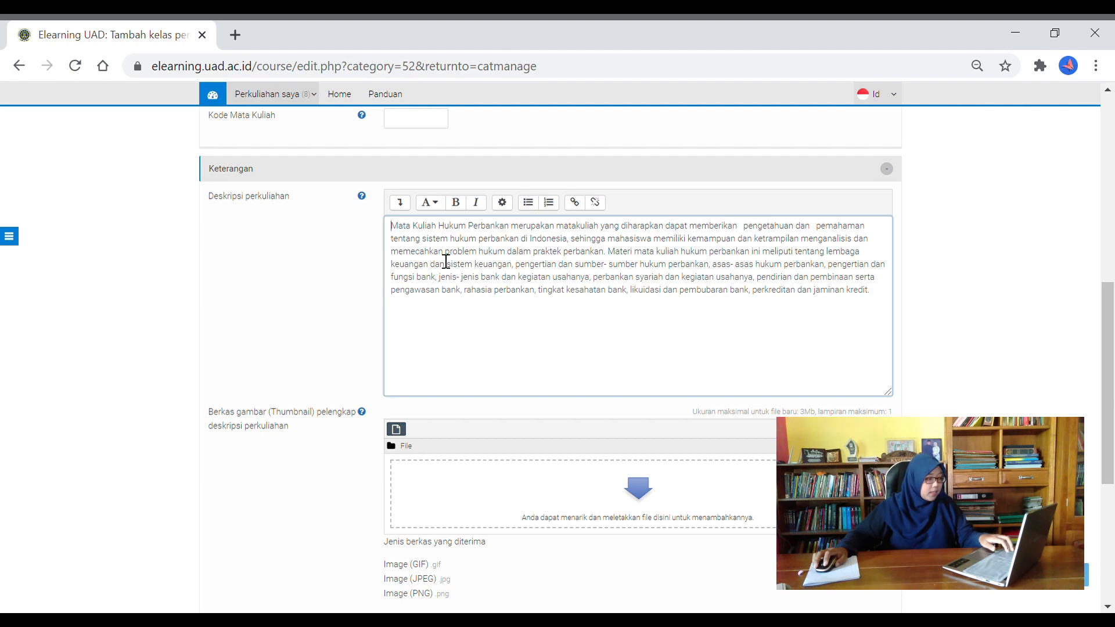
pyautogui.hotkey('ctrl', 'a')
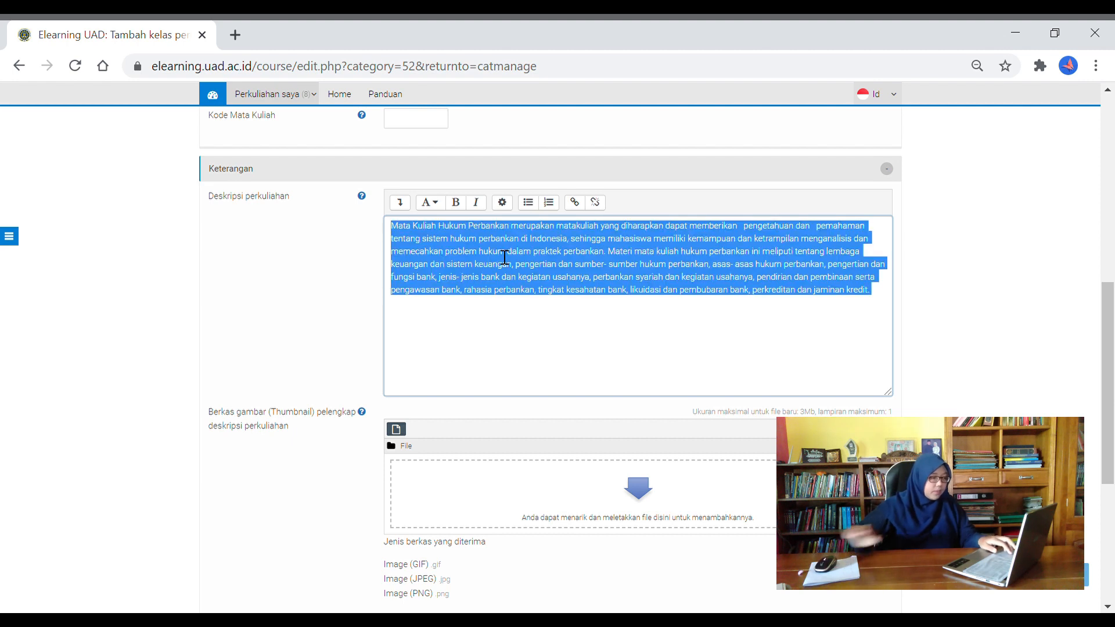
pyautogui.press('BackSpace')
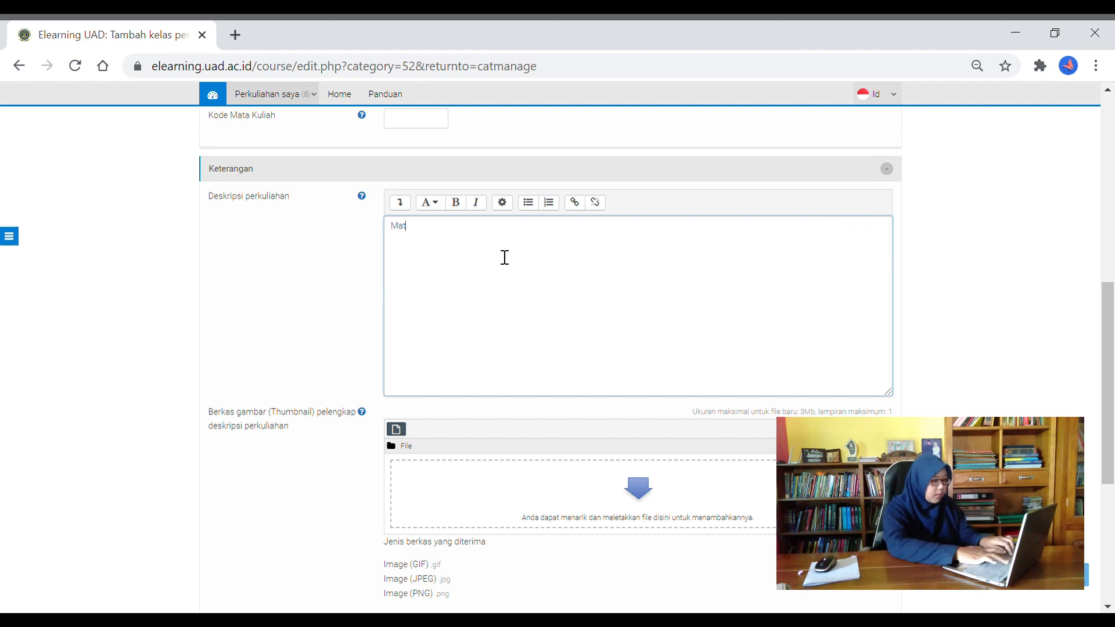
pyautogui.hotkey('ctrl', 'a')
pyautogui.press('BackSpace')
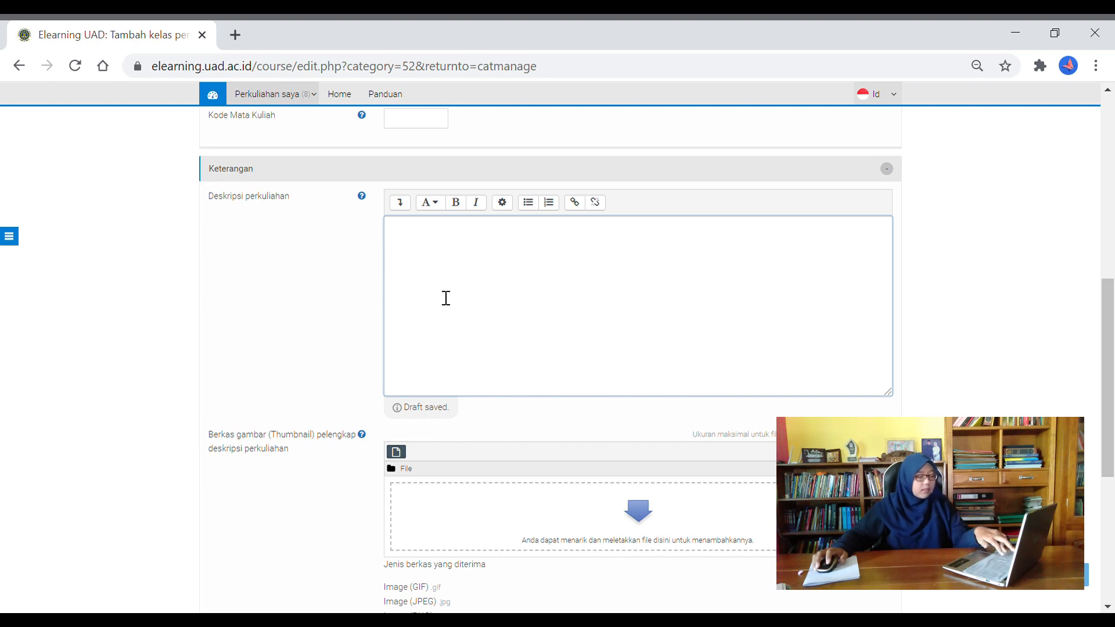
pyautogui.write('Mata Kuliah Hukum Perbankan merupakan matakuliah yang diharapkan dapat memberikan  pengetahuan dan  pemahaman tentang sistem hukum perbankan di Indonesia, sehingga mahasiswa memiliki kemampuan dan ketrampilan menganalisis dan memecahkan problem hukum dalam praktek perbankan. Materi mata kuliah hukum perbankan ini meliputi tentang lembaga keuangan dan sistem keuangan, pengertian dan sumber- sumber hukum perbankan, asas- asas hukum perbankan, pengertian dan fungsi bank, jenis- jenis bank dan kegiatan usahanya, perbankan syariah dan kegiatan usahanya, pendirian dan pembinaan serta pengawasan bank, rahasia perbankan, tingkat kesahatan bank, likuidasi dan pembubaran bank, perkreditan dan jaminan kredit.')
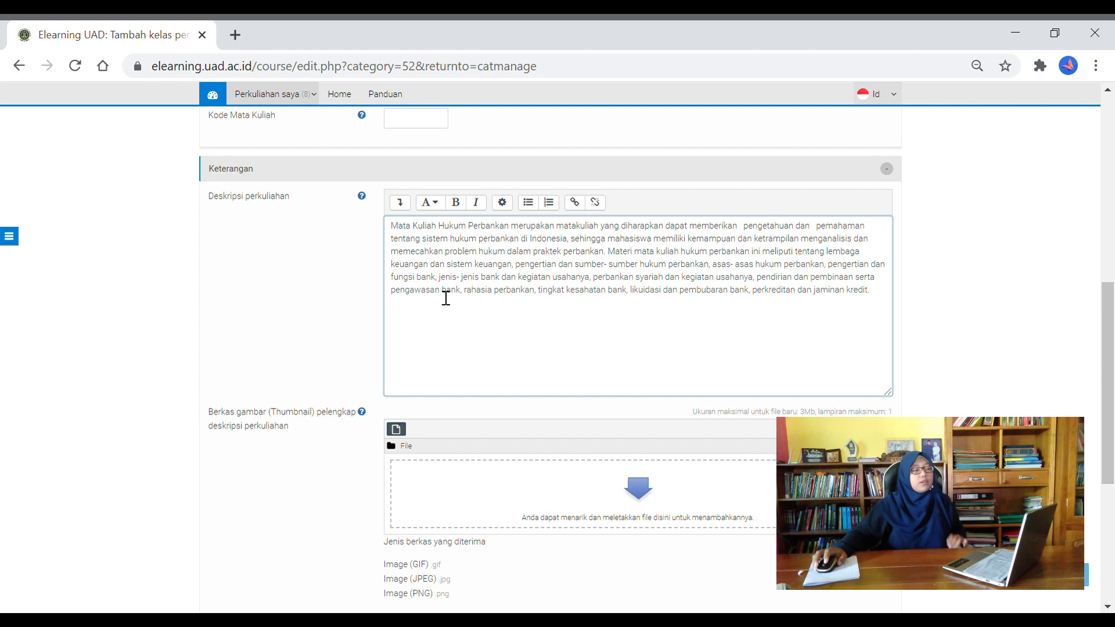
pyautogui.scroll(-1, 503, 343)
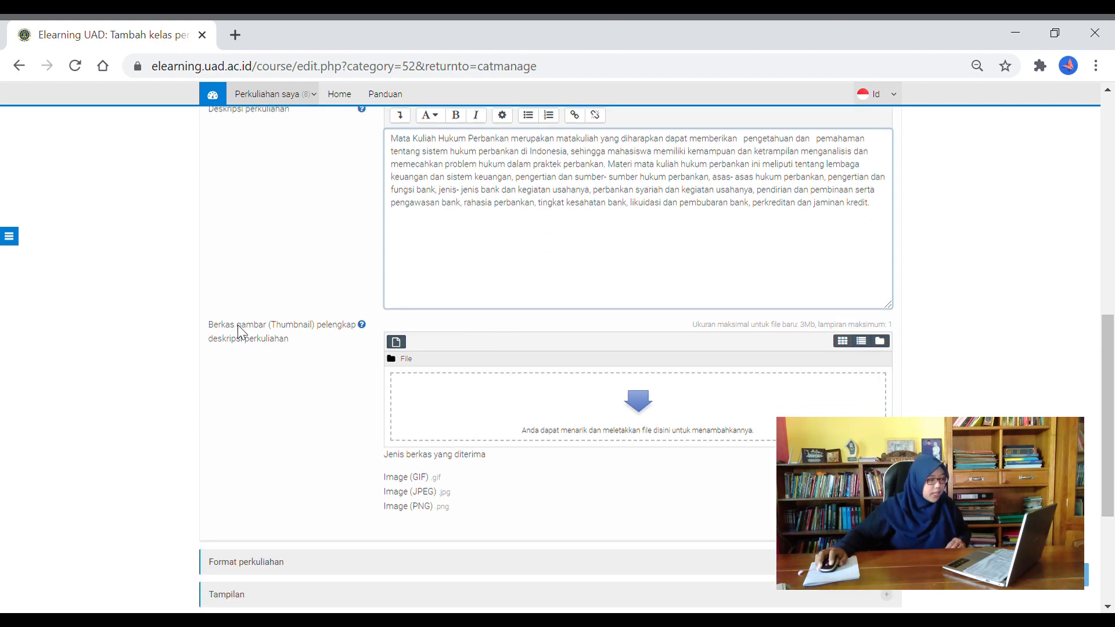
pyautogui.scroll(-1, 482, 418)
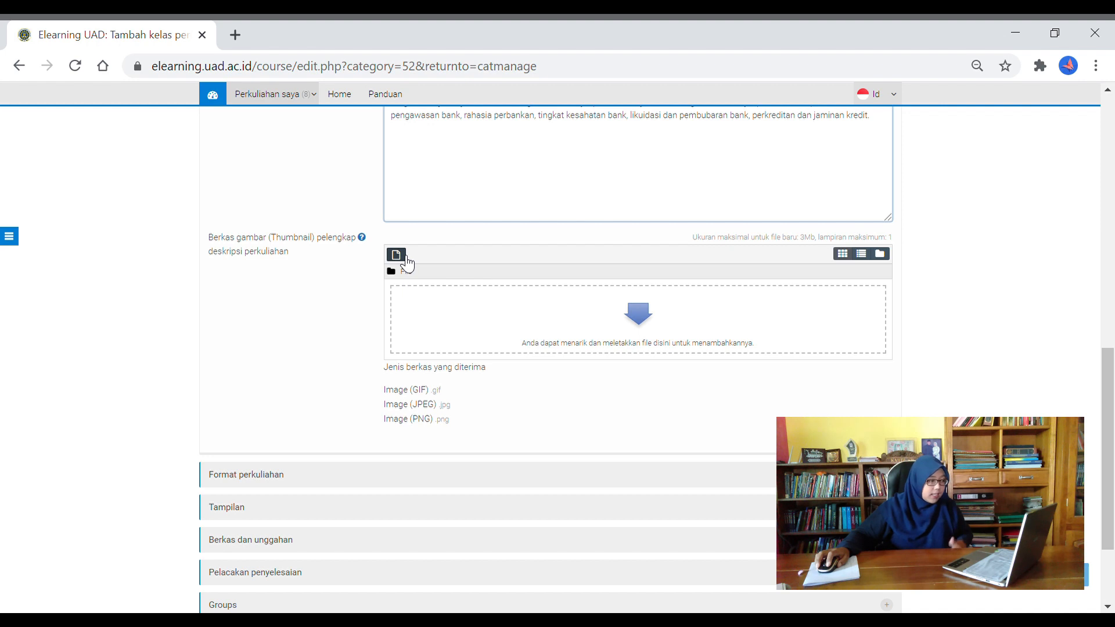
pyautogui.click(407, 264)
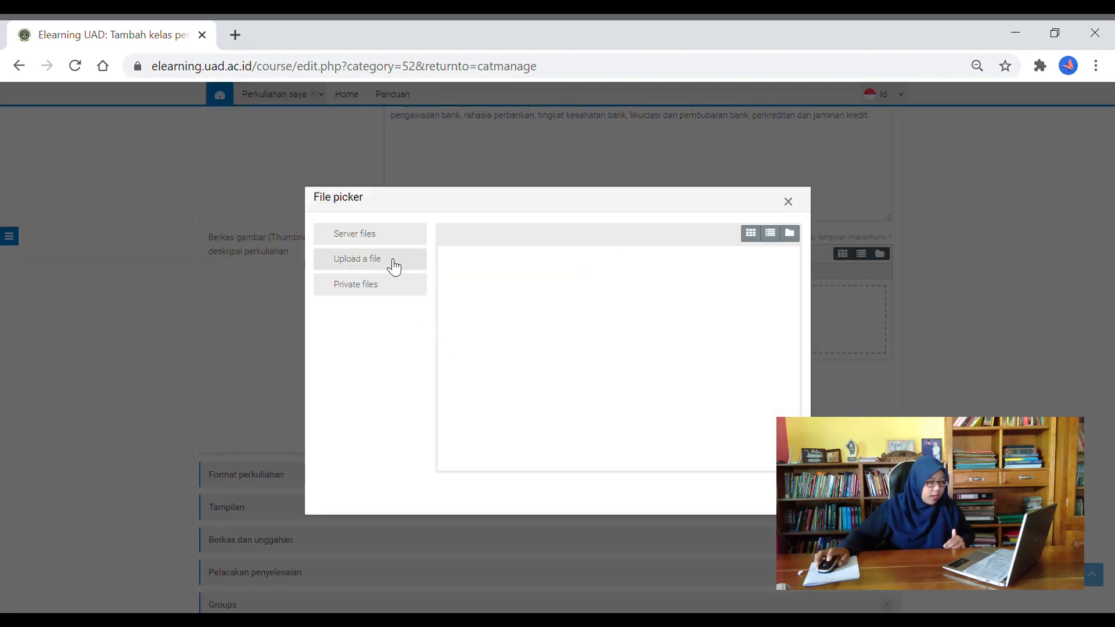
pyautogui.click(393, 266)
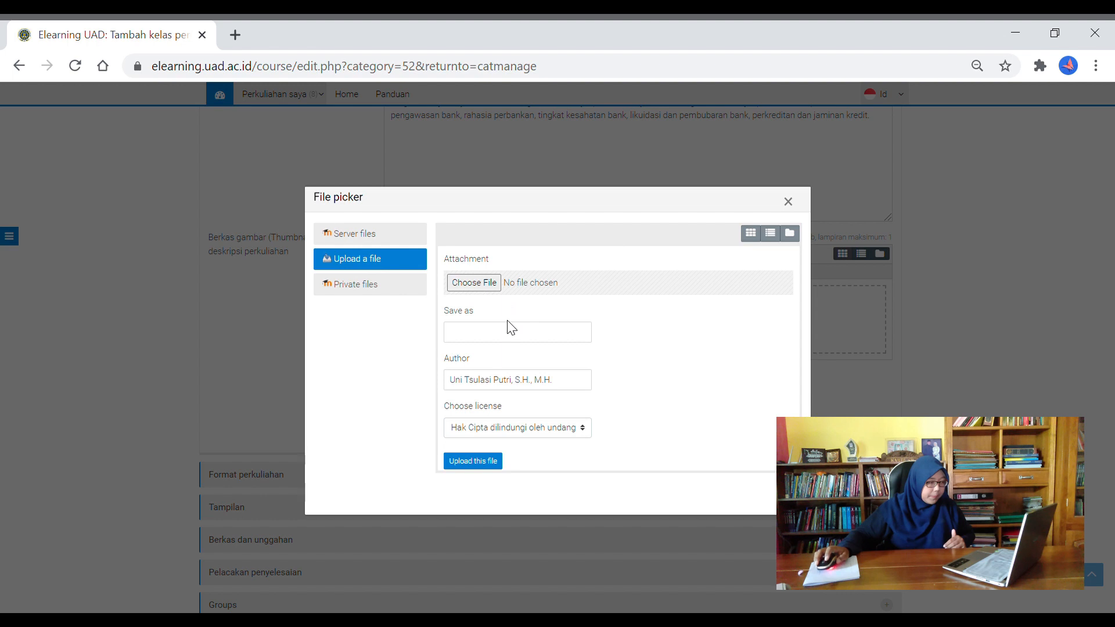
pyautogui.click(485, 284)
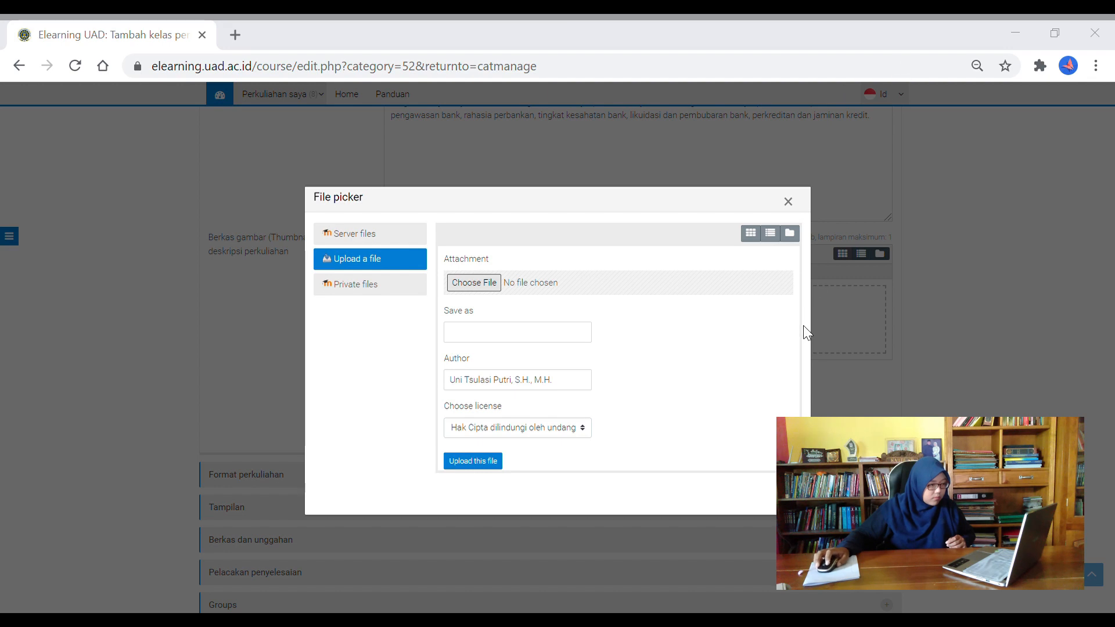
pyautogui.click(786, 593)
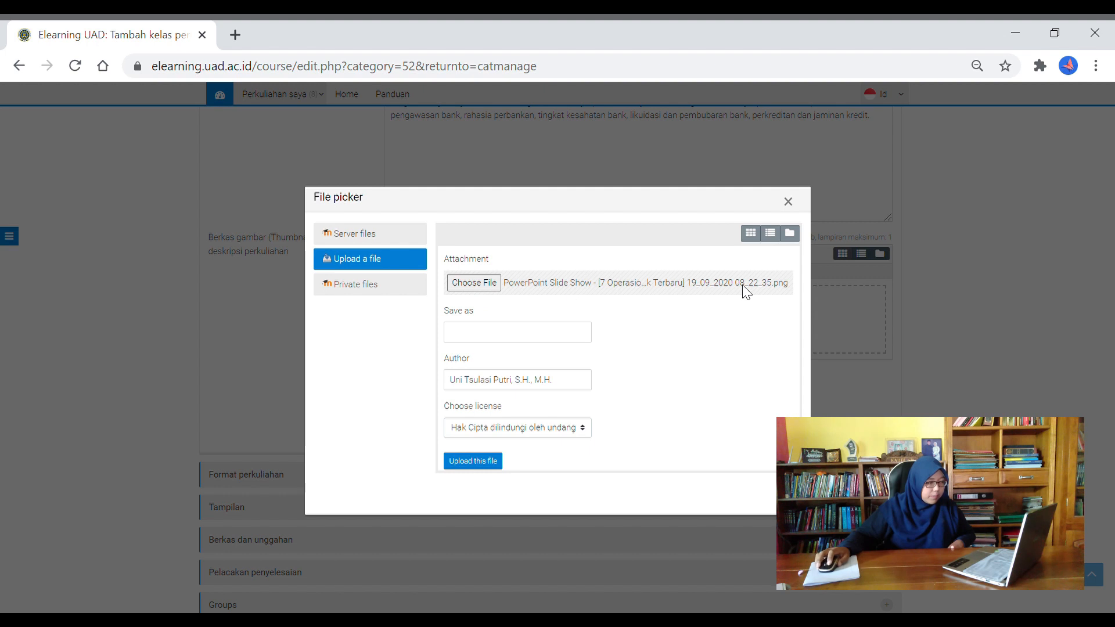
pyautogui.click(499, 343)
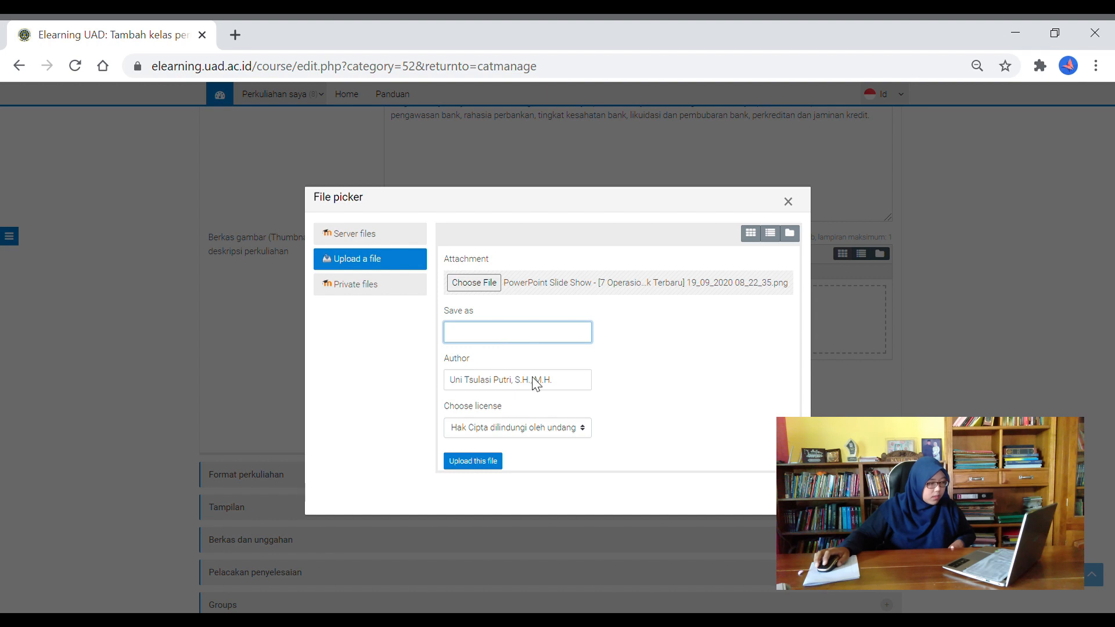
pyautogui.click(491, 463)
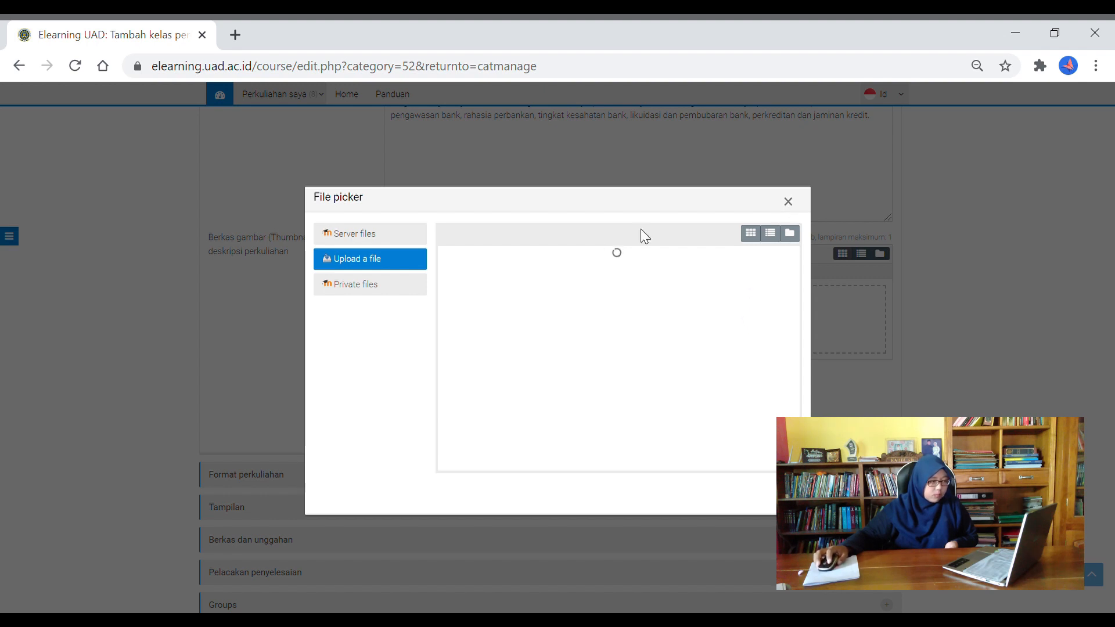
pyautogui.click(788, 203)
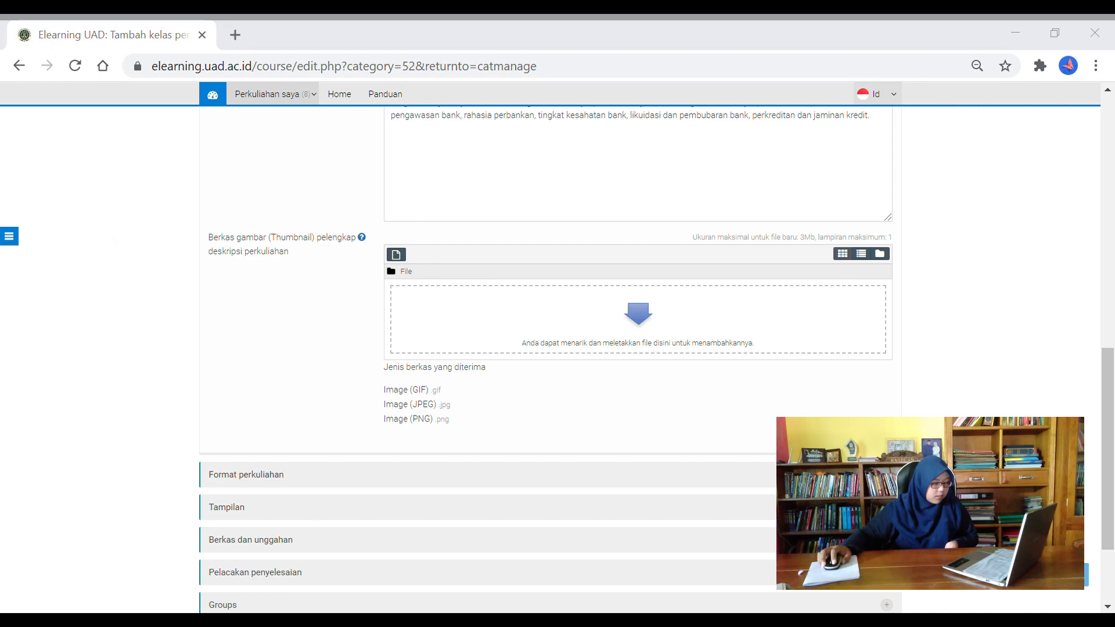
# Drop the slide-show PNG into the thumbnail area and expand Format perkuliahan
pyautogui.moveTo(407, 577); pyautogui.dragTo(513, 321)
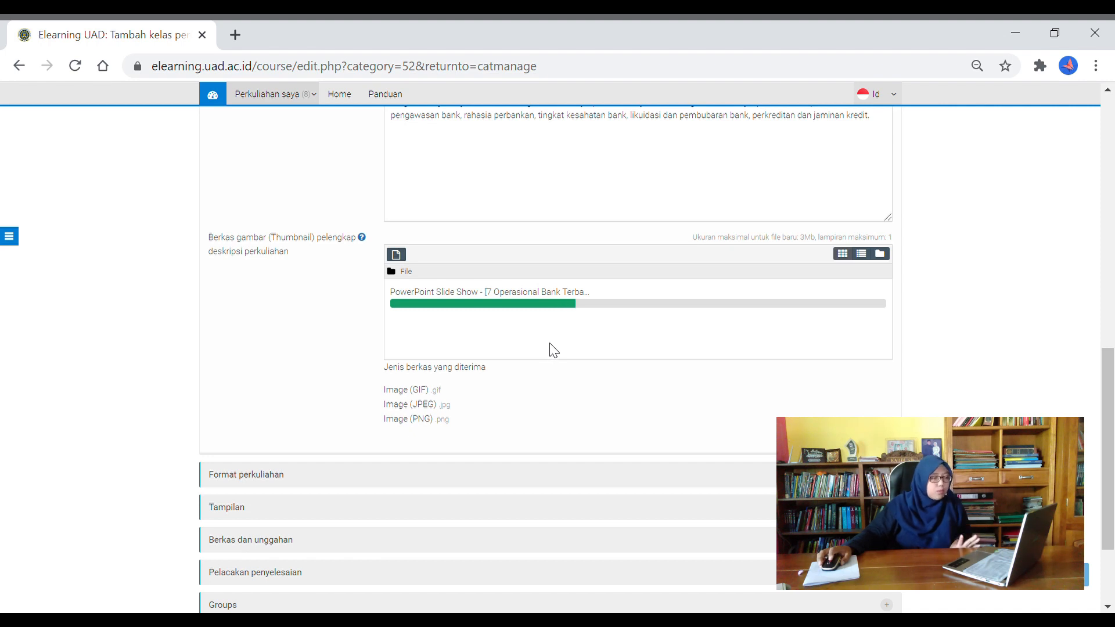
pyautogui.click(452, 481)
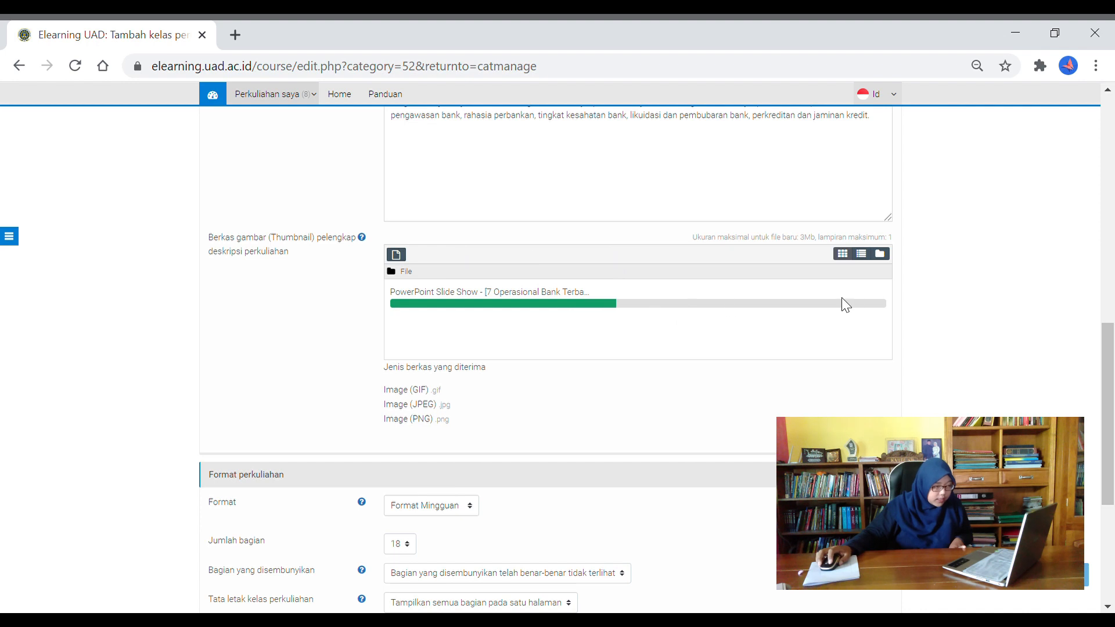
# Keep the course at 18 sections and expand the Tampilan display settings
pyautogui.scroll(-3, 494, 483)
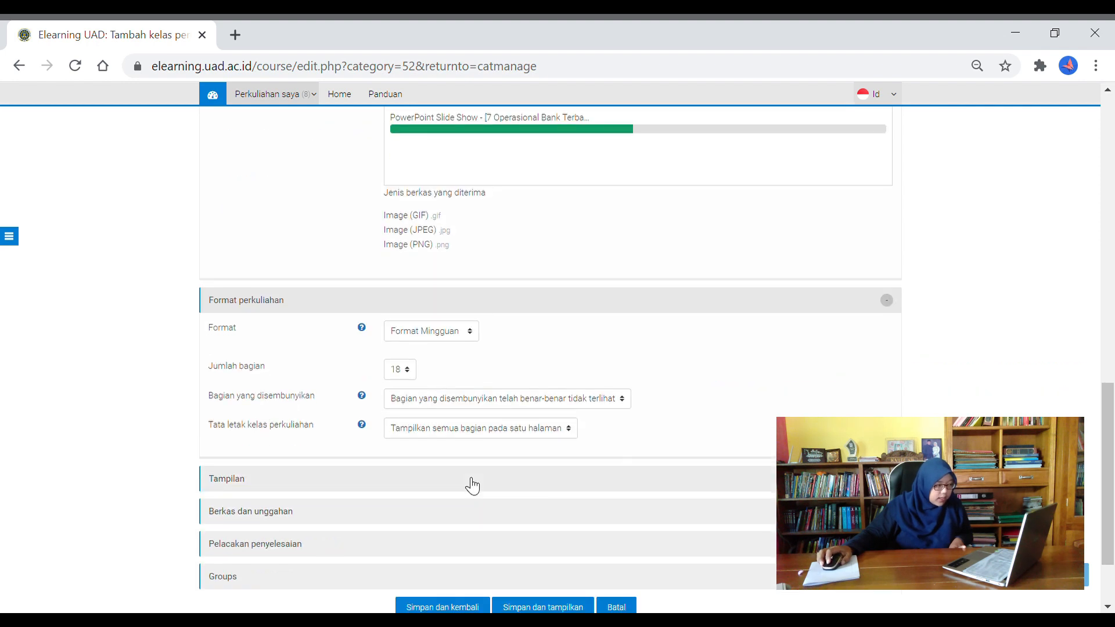
pyautogui.click(385, 377)
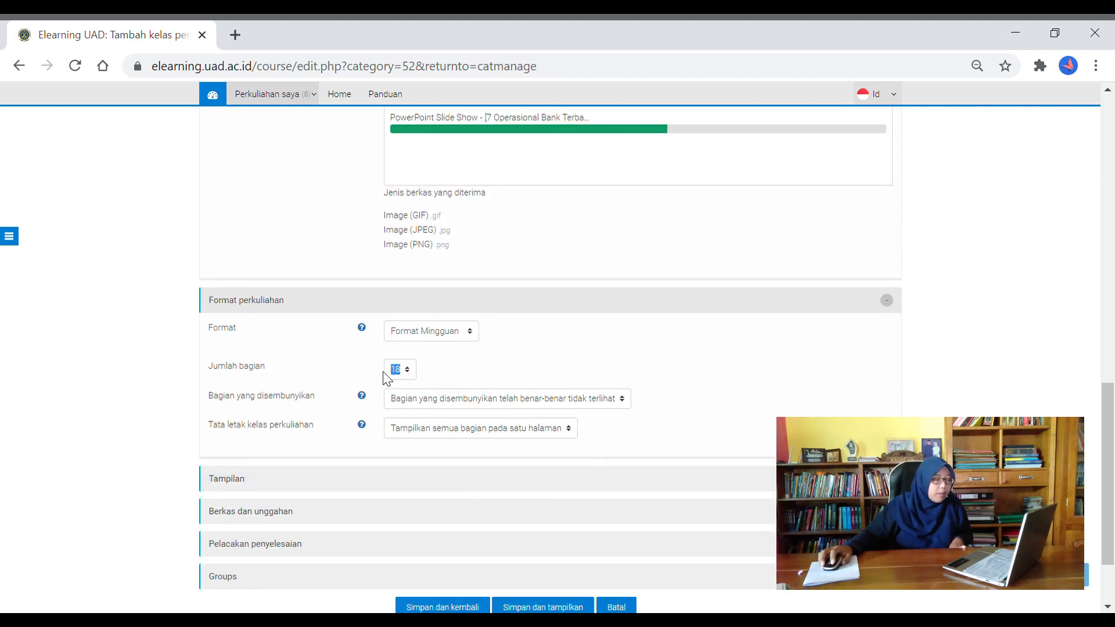
pyautogui.click(462, 378)
pyautogui.scroll(-2, 464, 416)
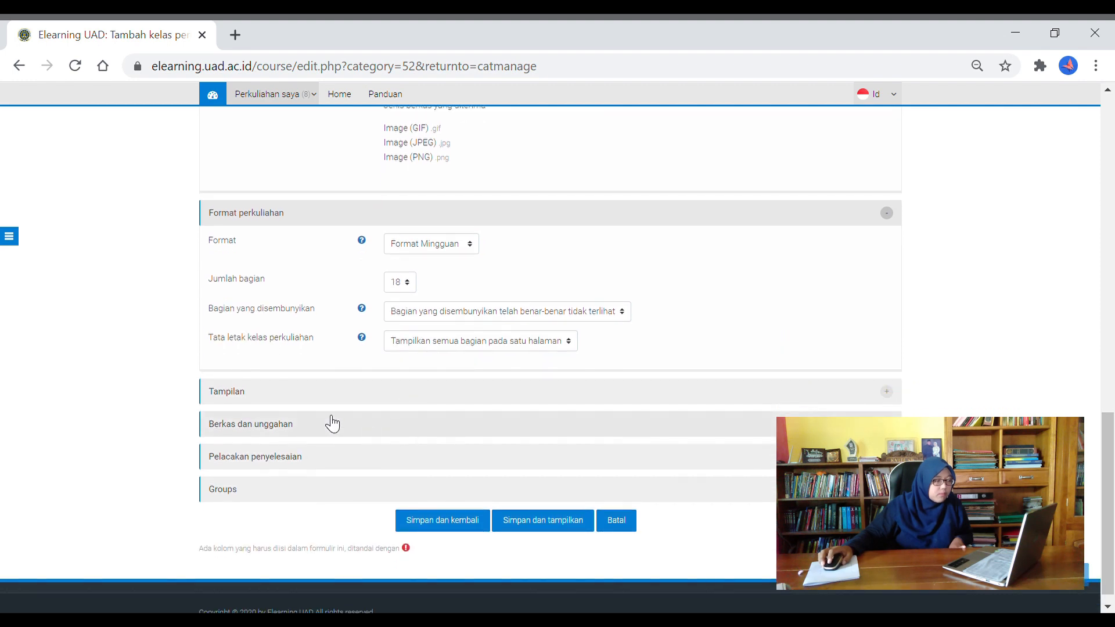
pyautogui.click(238, 393)
# Expand Berkas dan unggahan and check the 3Mb maximum upload size
pyautogui.scroll(-2, 447, 482)
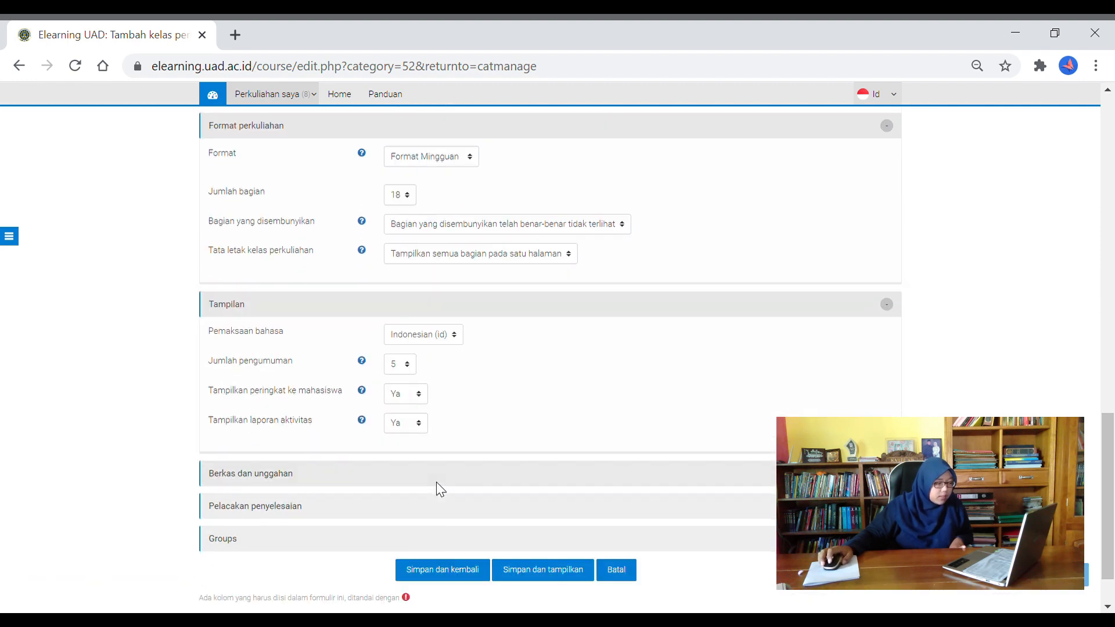
pyautogui.click(312, 481)
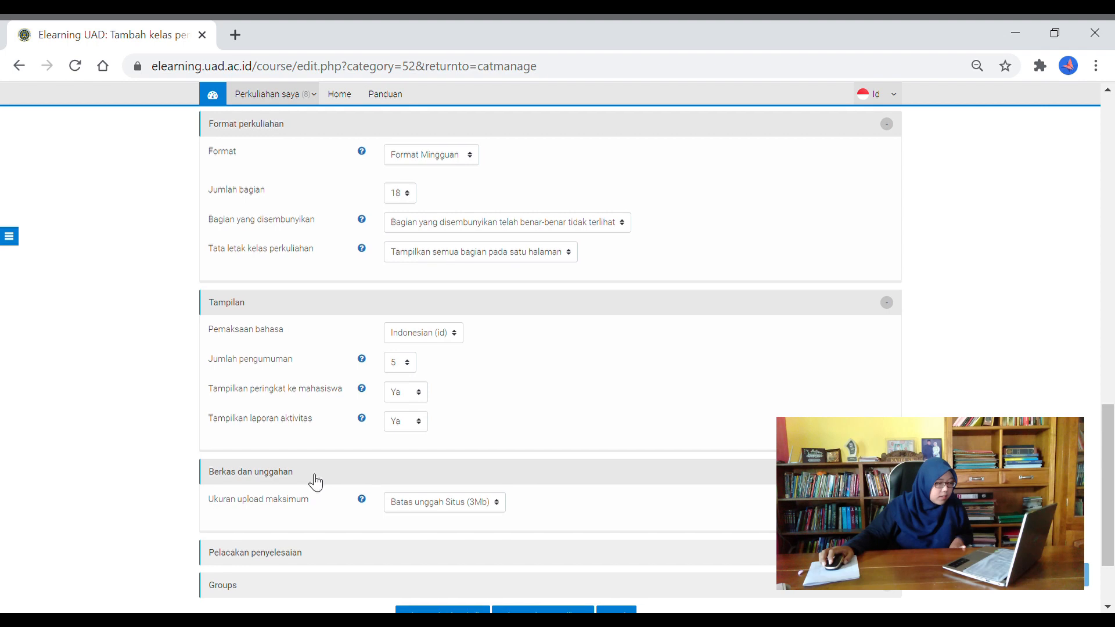
pyautogui.scroll(-2, 316, 482)
pyautogui.click(407, 424)
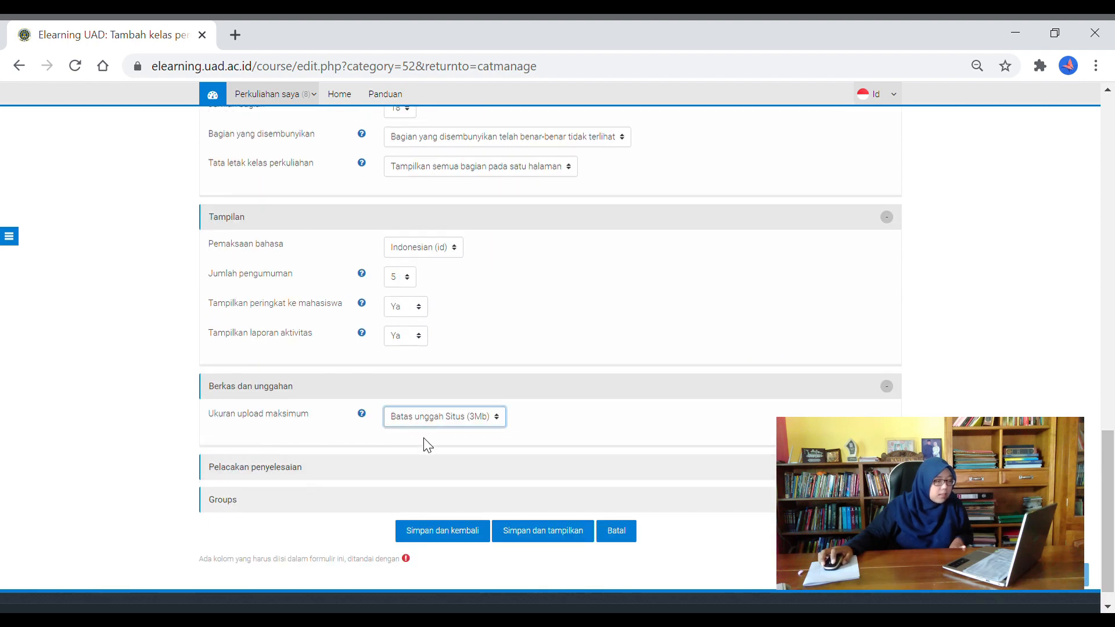
# Expand the Pelacakan penyelesaian completion tracking and Groups settings
pyautogui.scroll(-1, 248, 453)
pyautogui.click(254, 452)
pyautogui.scroll(-1, 256, 471)
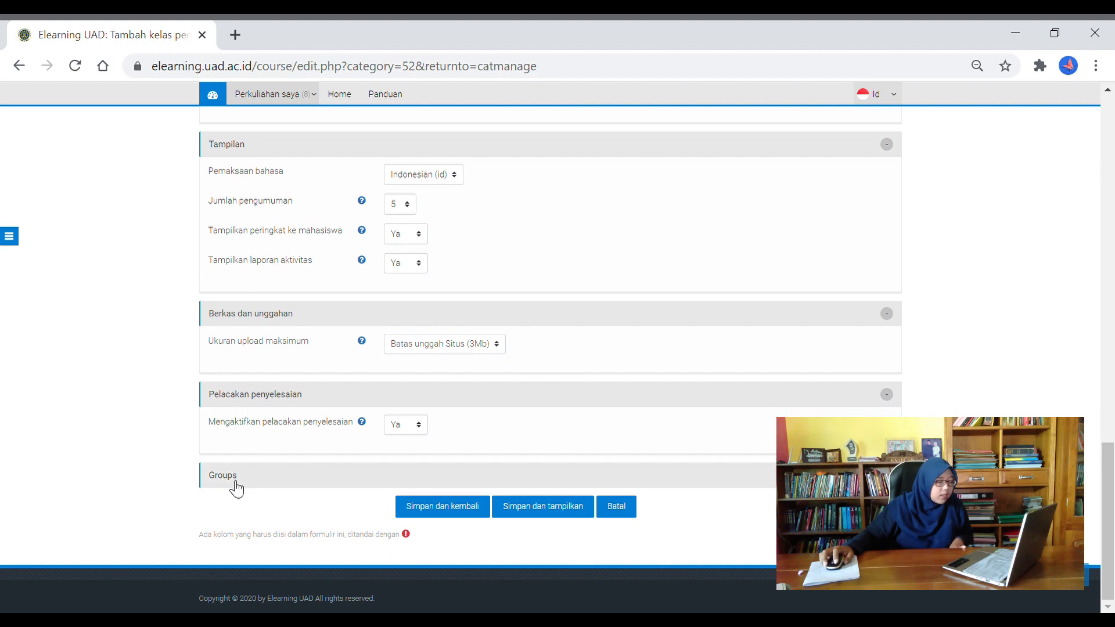
pyautogui.click(236, 489)
pyautogui.scroll(-1, 235, 476)
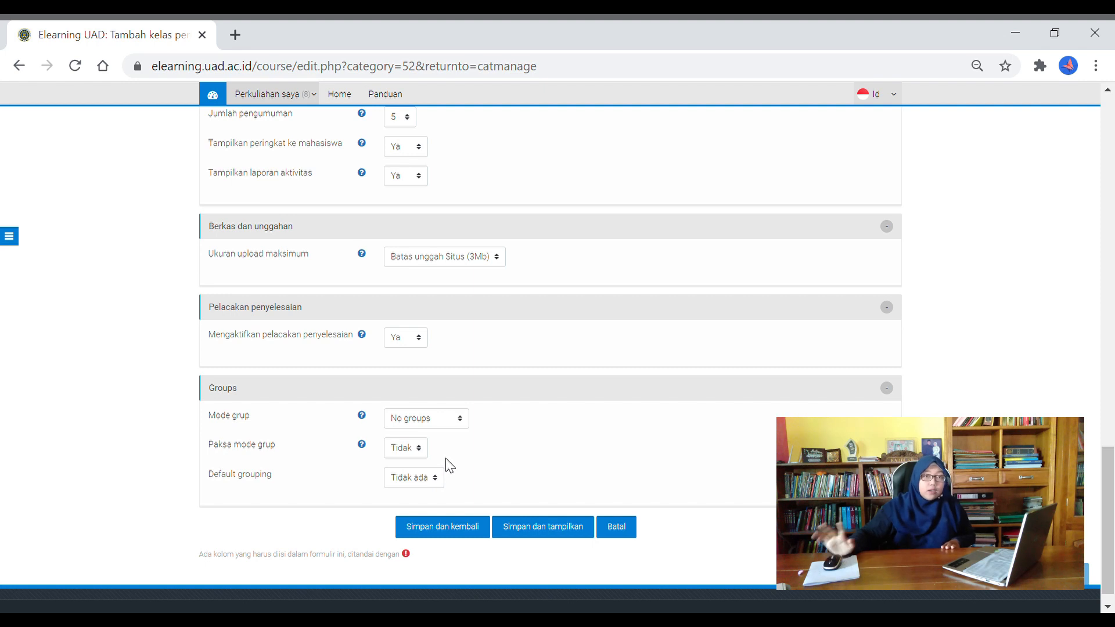
# Inspect the second thumbnail file's details, closing them without changes
pyautogui.scroll(-2, 486, 467)
pyautogui.scroll(8, 504, 433)
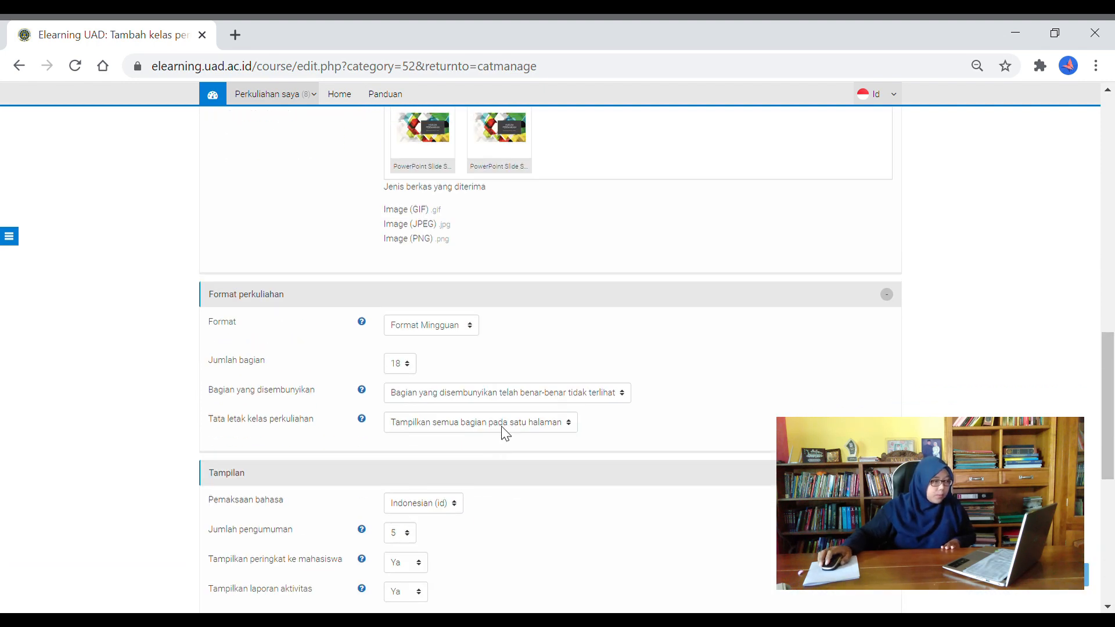
pyautogui.scroll(3, 525, 371)
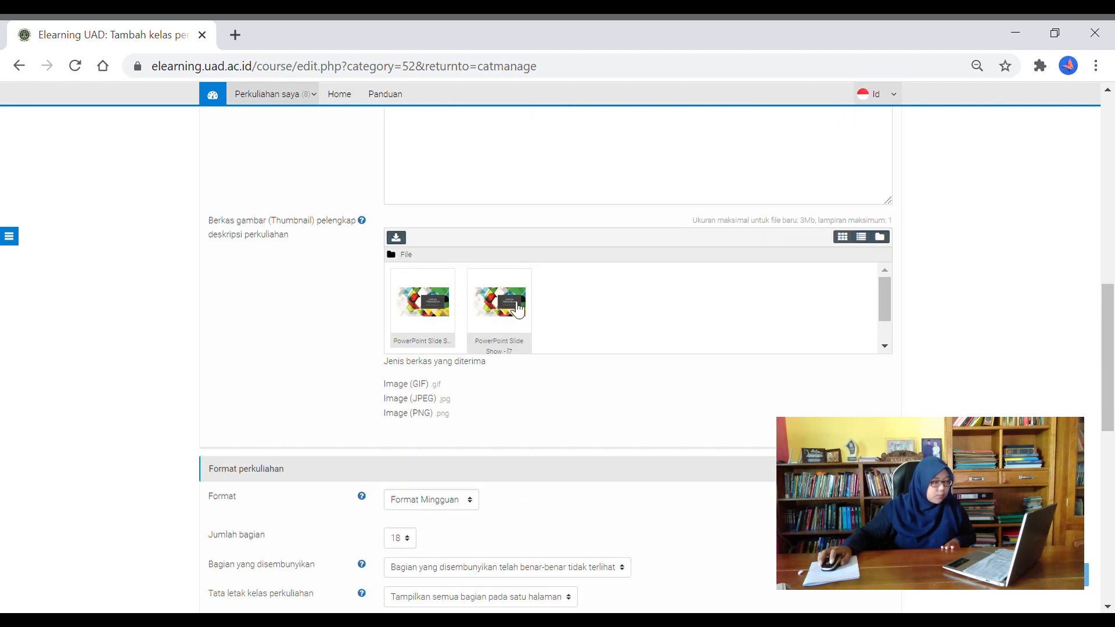
pyautogui.click(518, 310)
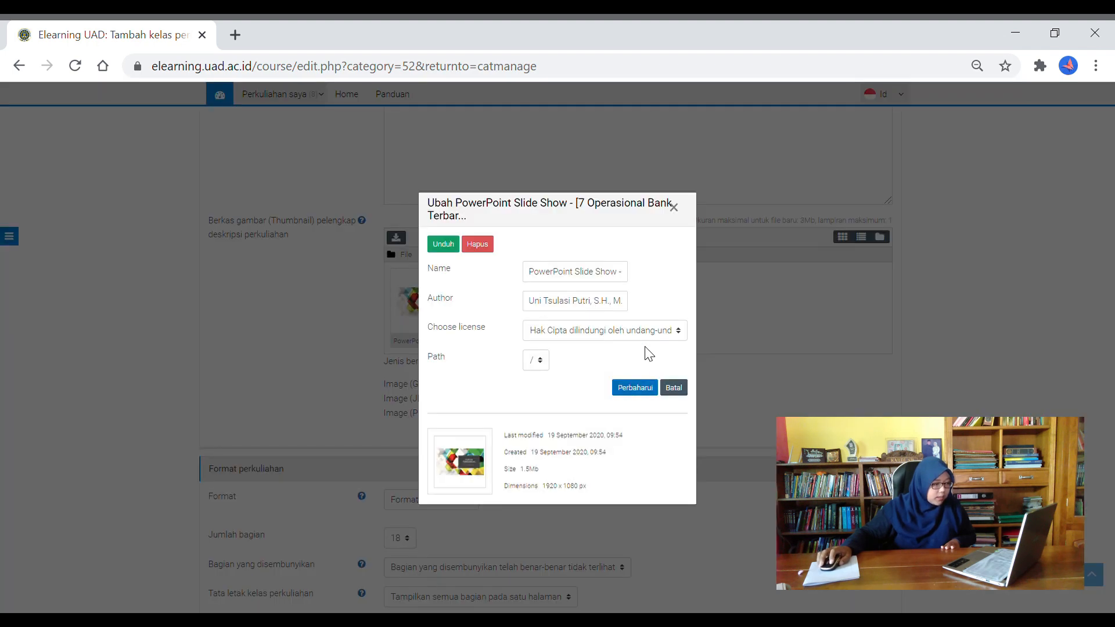
pyautogui.click(673, 208)
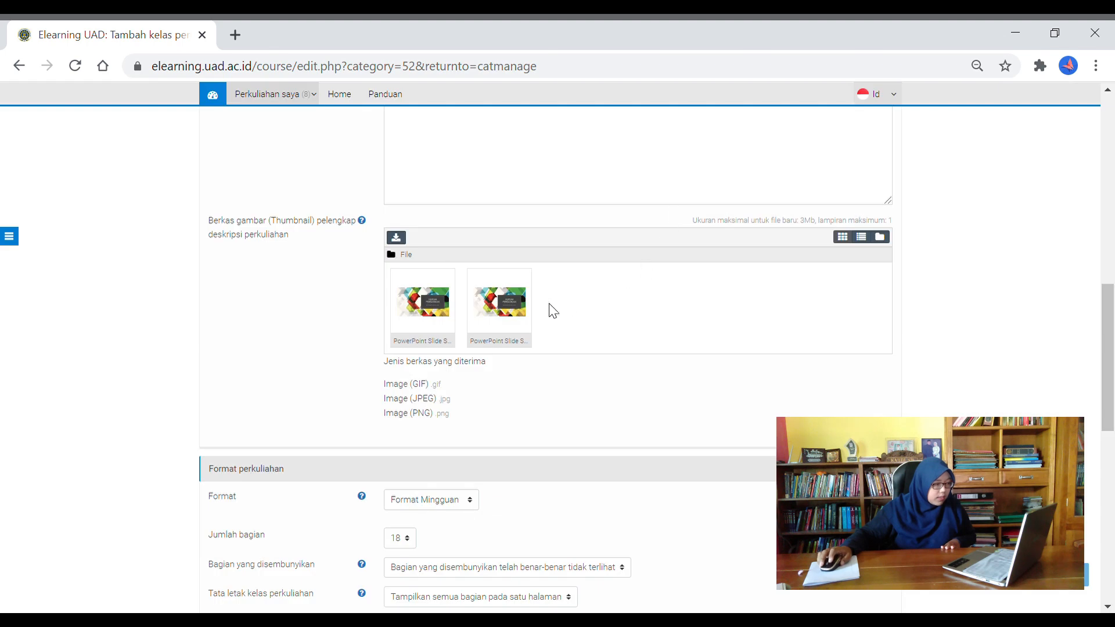
# Delete the duplicate second thumbnail file with Hapus and confirm with OK
pyautogui.scroll(-2, 559, 332)
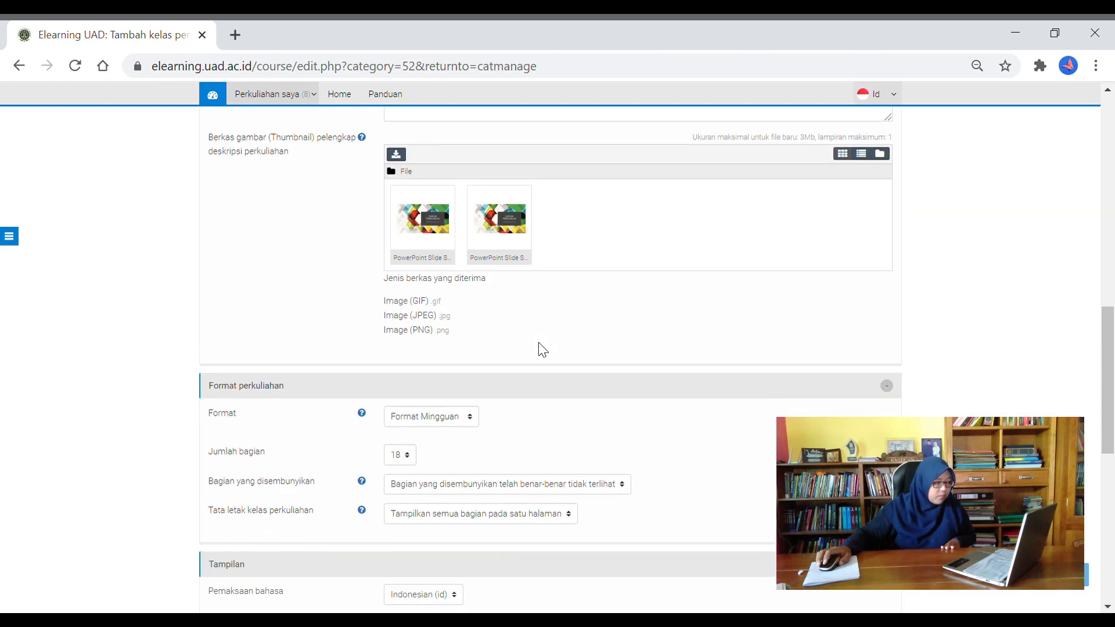
pyautogui.click(502, 238)
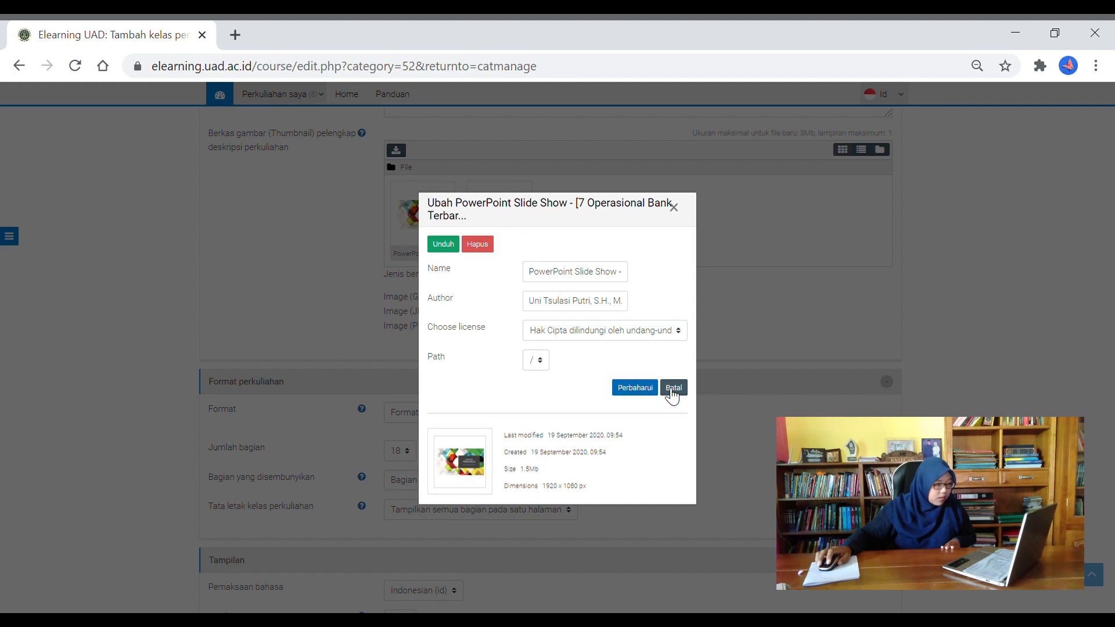
pyautogui.click(478, 244)
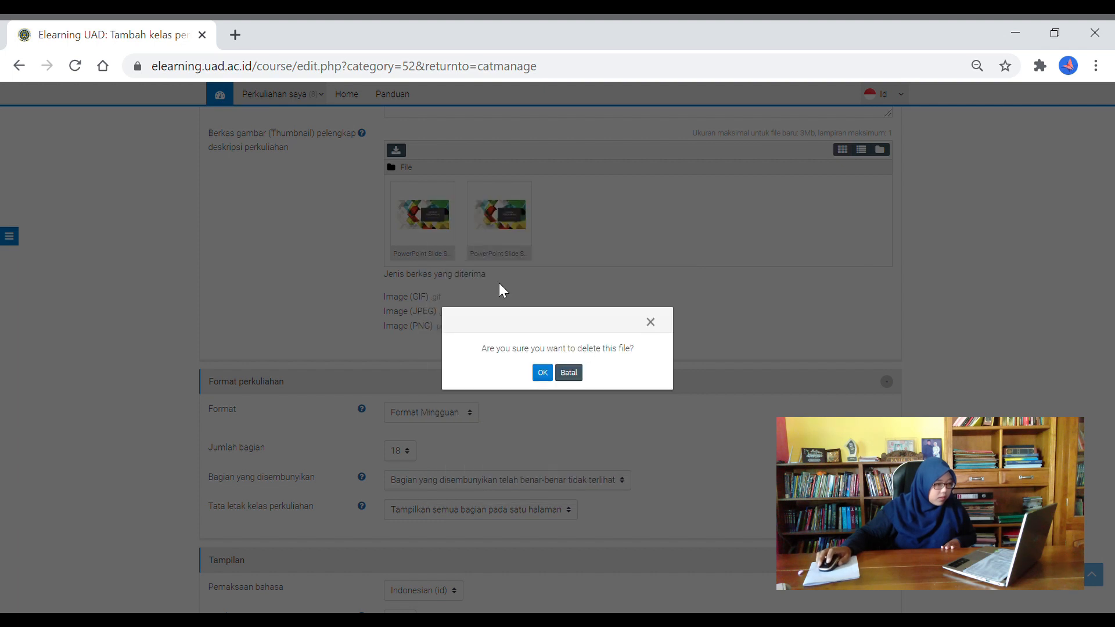
pyautogui.click(542, 372)
pyautogui.scroll(-2, 549, 380)
pyautogui.scroll(15, 561, 355)
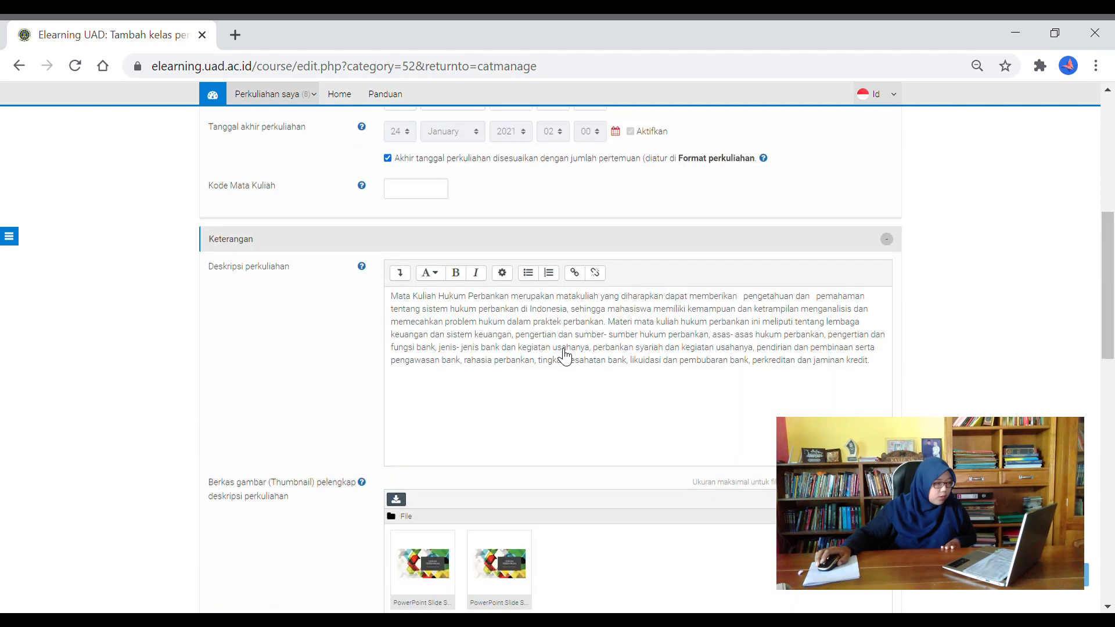
pyautogui.scroll(-20, 561, 354)
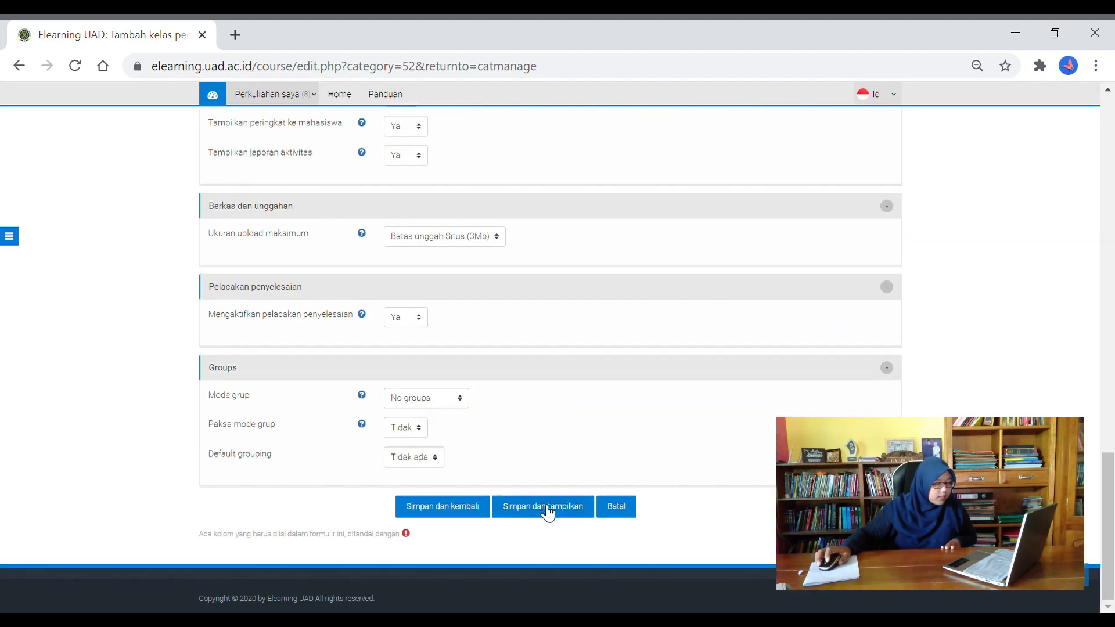
# Save the Hukum Perbankan course with 'Simpan dan tampilkan' to open its course page
pyautogui.scroll(5, 538, 508)
pyautogui.scroll(-5, 540, 507)
pyautogui.click(543, 507)
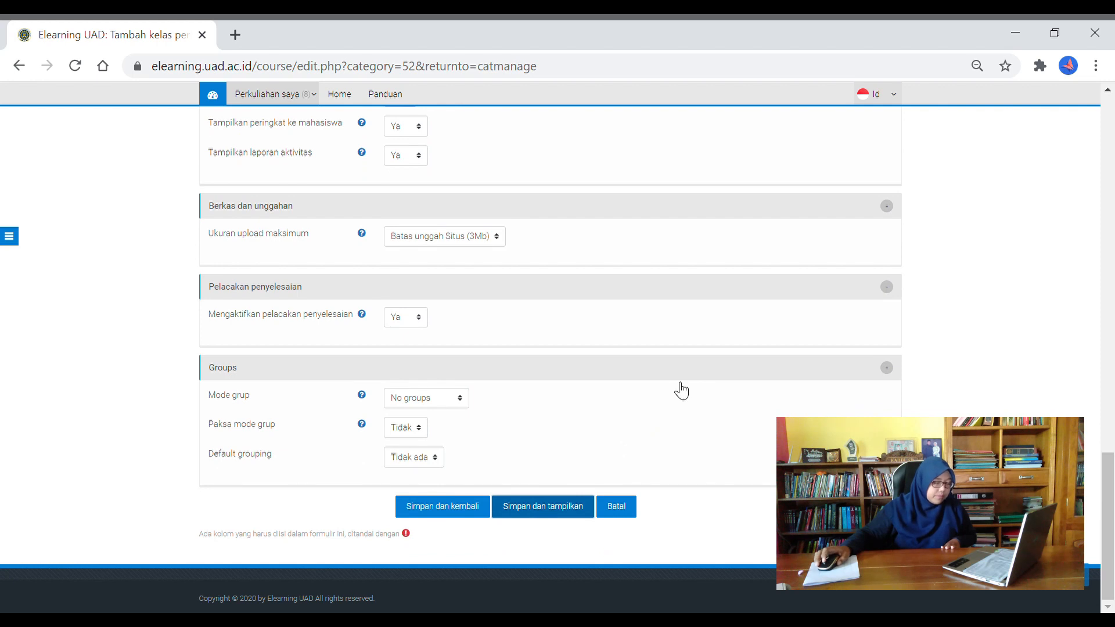
pyautogui.scroll(6, 622, 481)
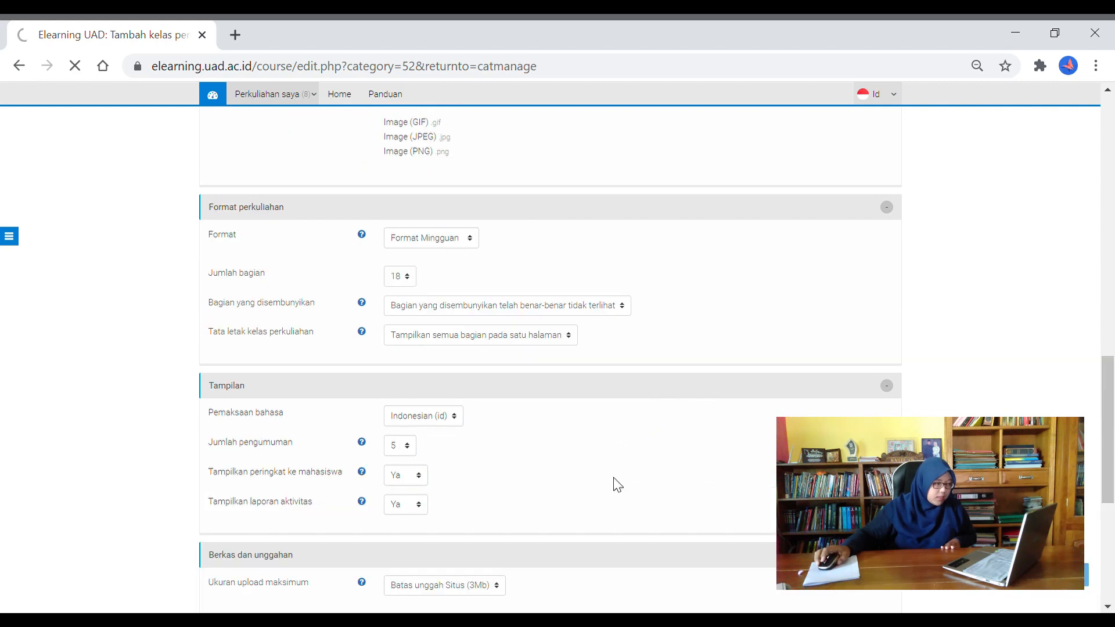
pyautogui.scroll(-6, 609, 494)
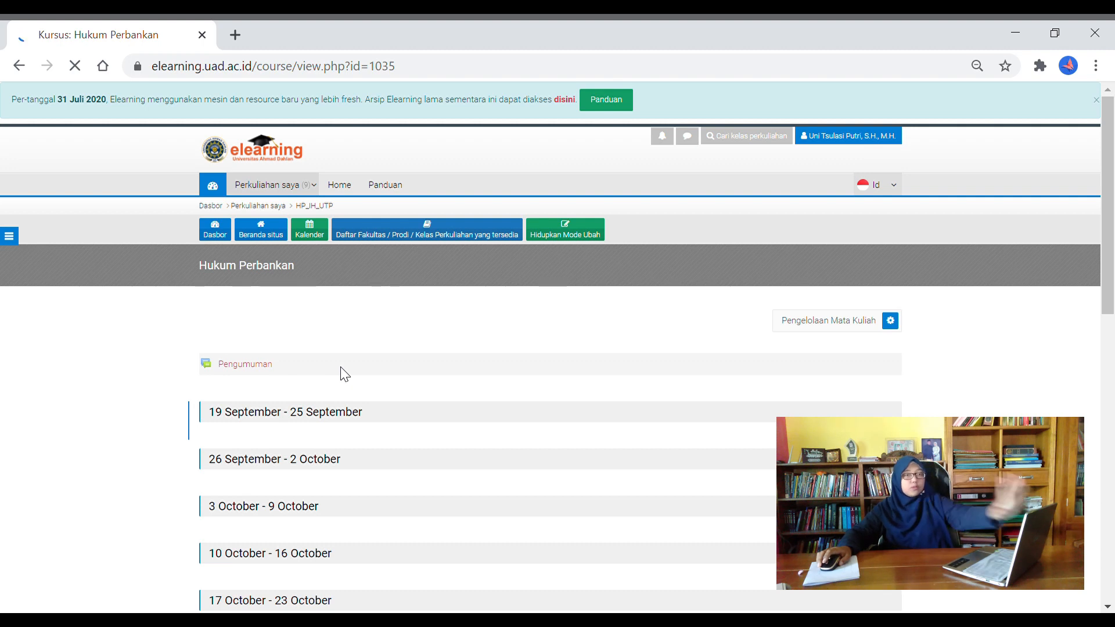
pyautogui.scroll(-4, 346, 377)
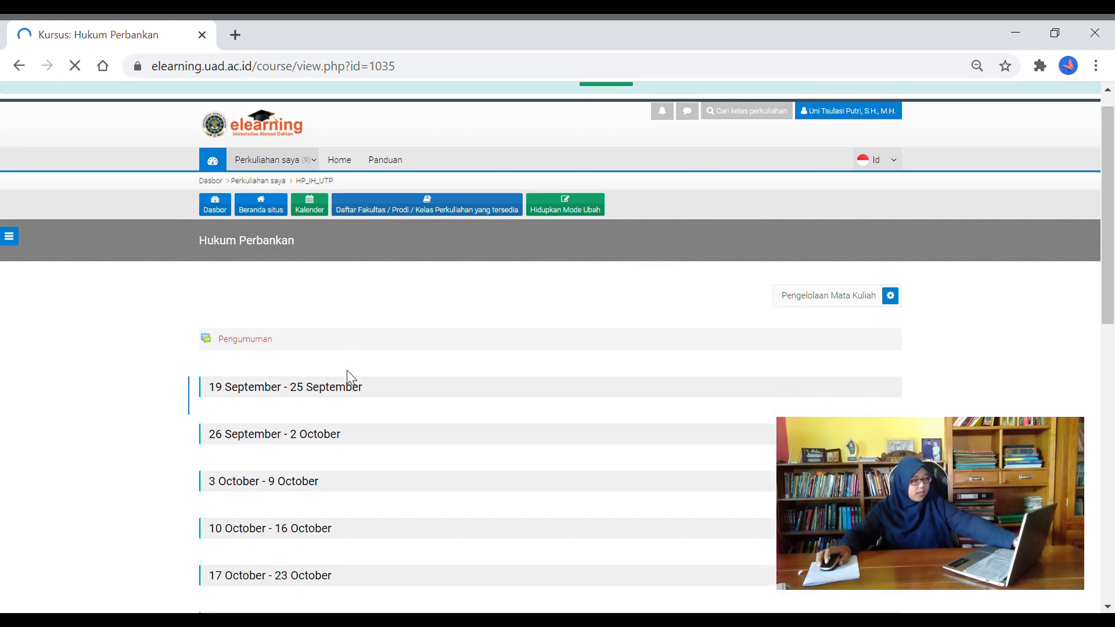
pyautogui.scroll(-8, 356, 387)
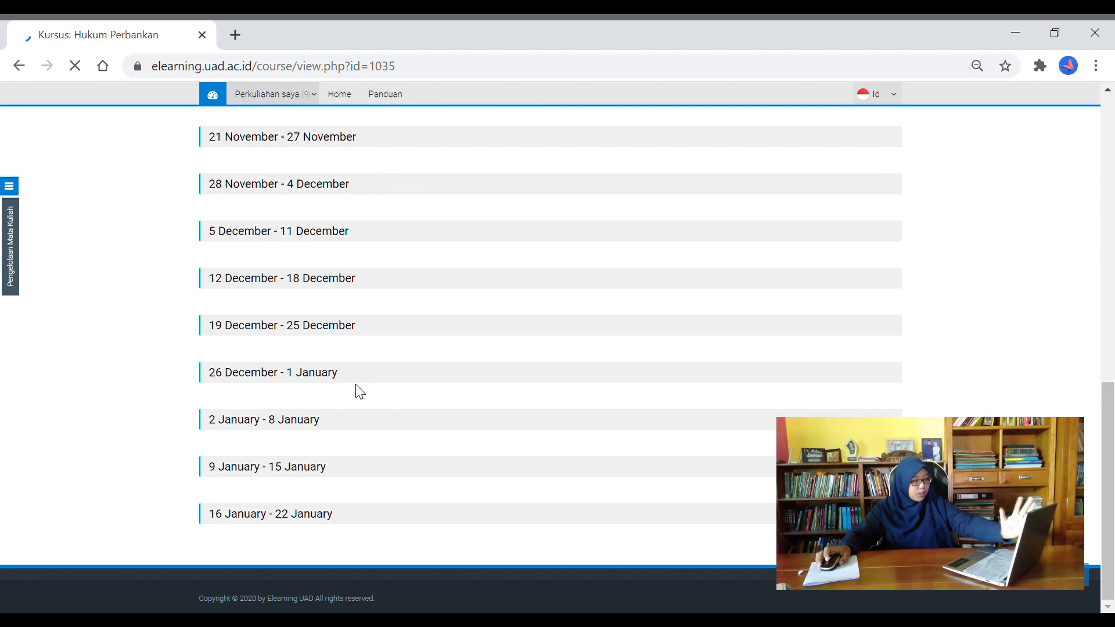
pyautogui.scroll(12, 360, 392)
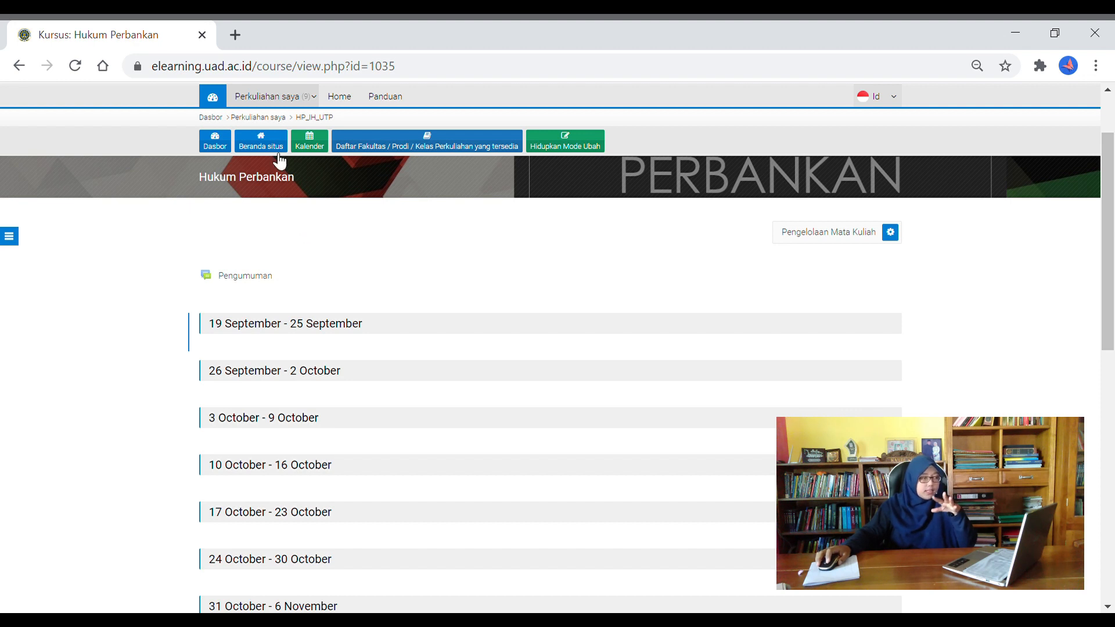
# Return to the Dasbor and find Hukum Perbankan listed in the Course overview
pyautogui.click(215, 149)
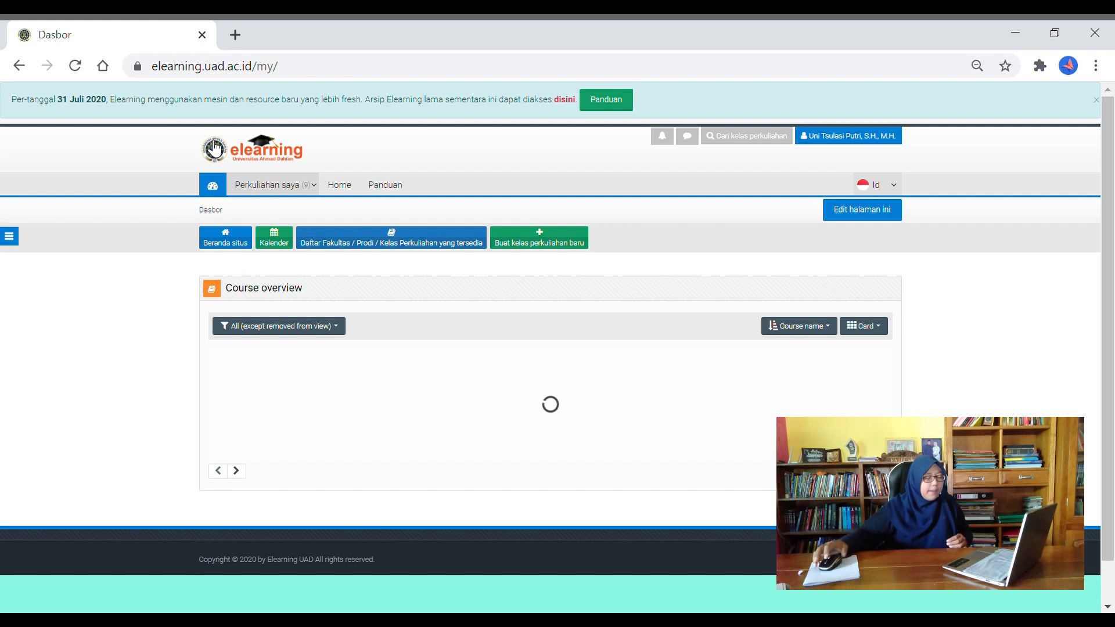
pyautogui.scroll(-1, 390, 346)
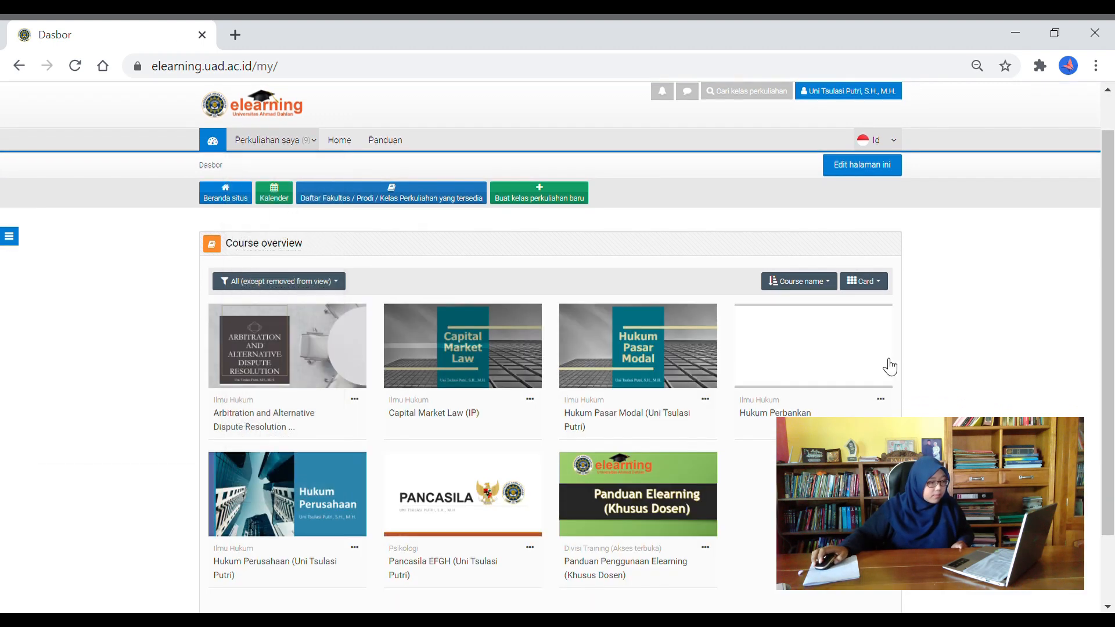
pyautogui.scroll(-2, 888, 366)
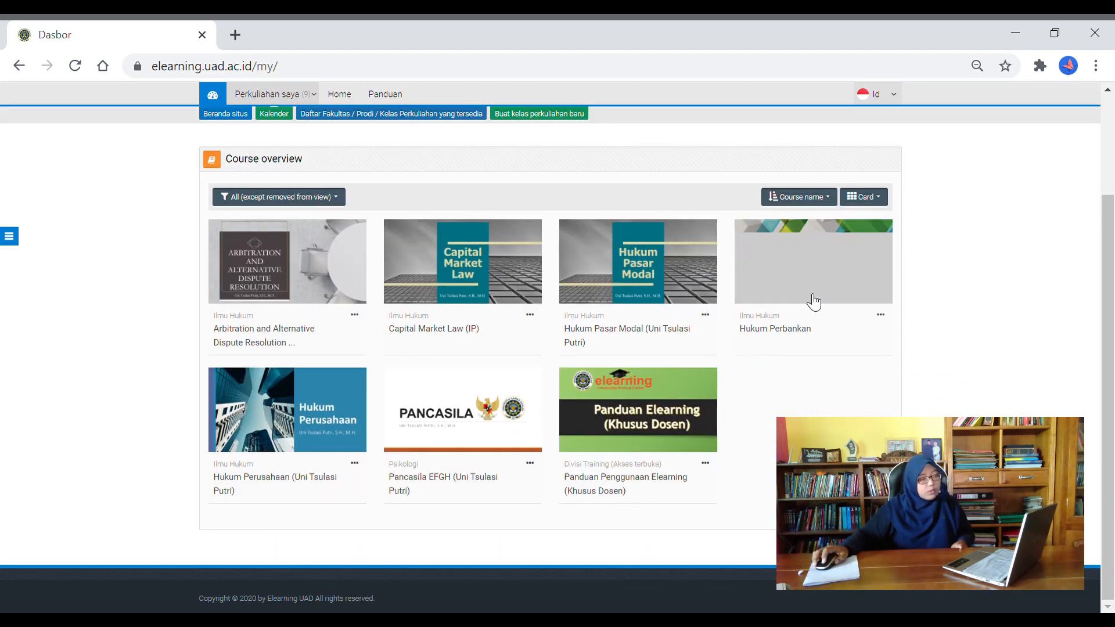